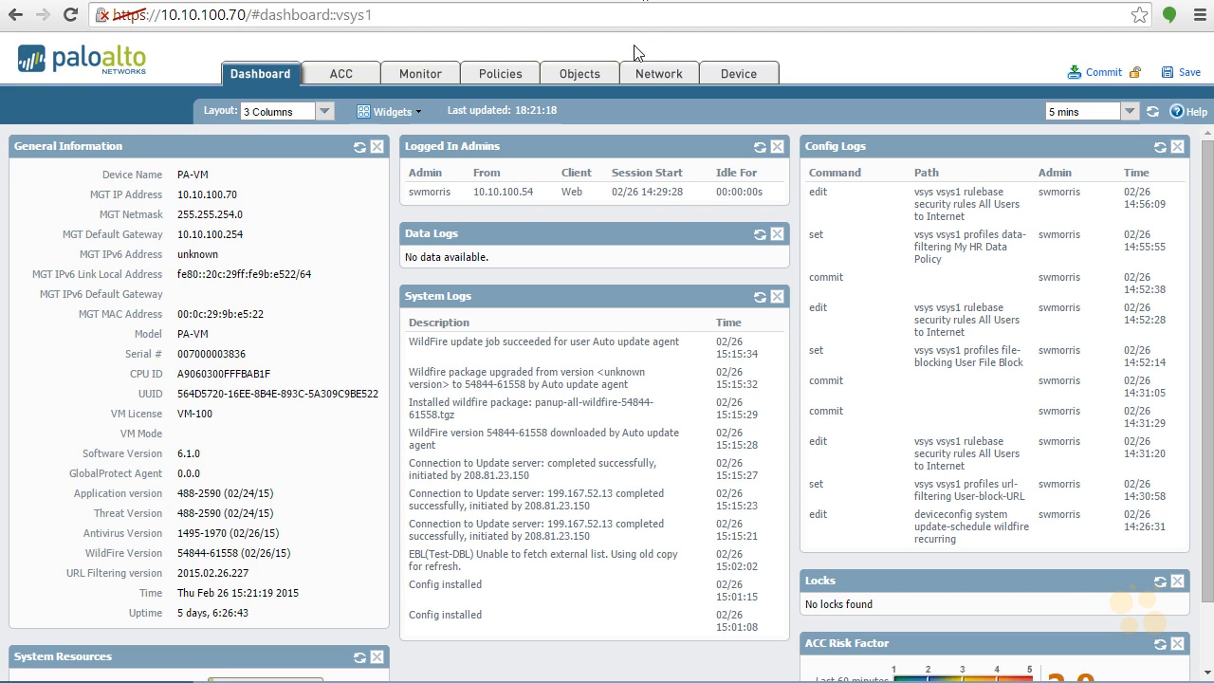
Start a new DoS Protection security profile named Test-DoS
click(589, 76)
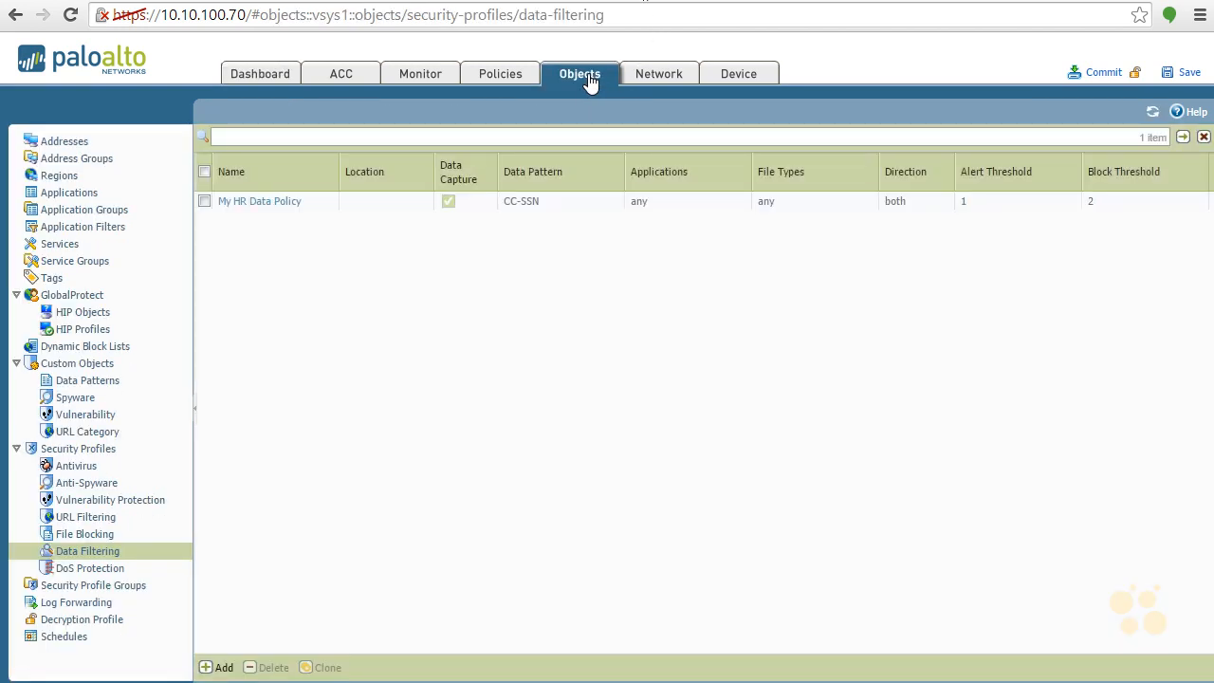
click(98, 570)
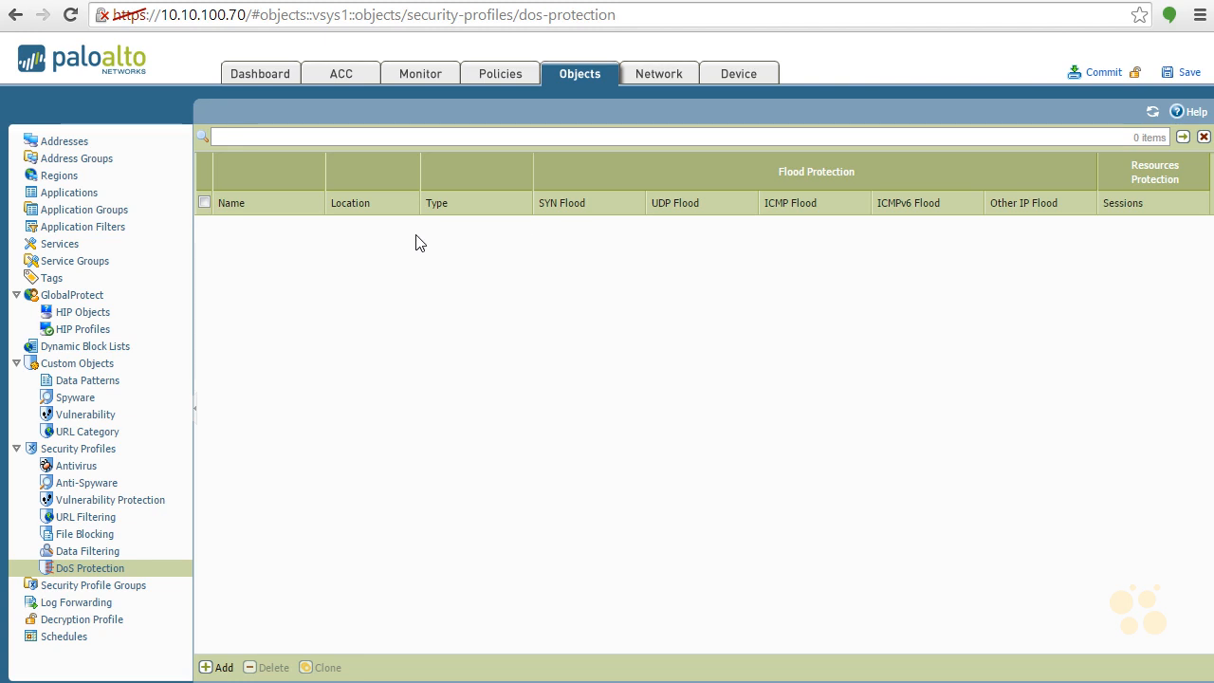
click(224, 670)
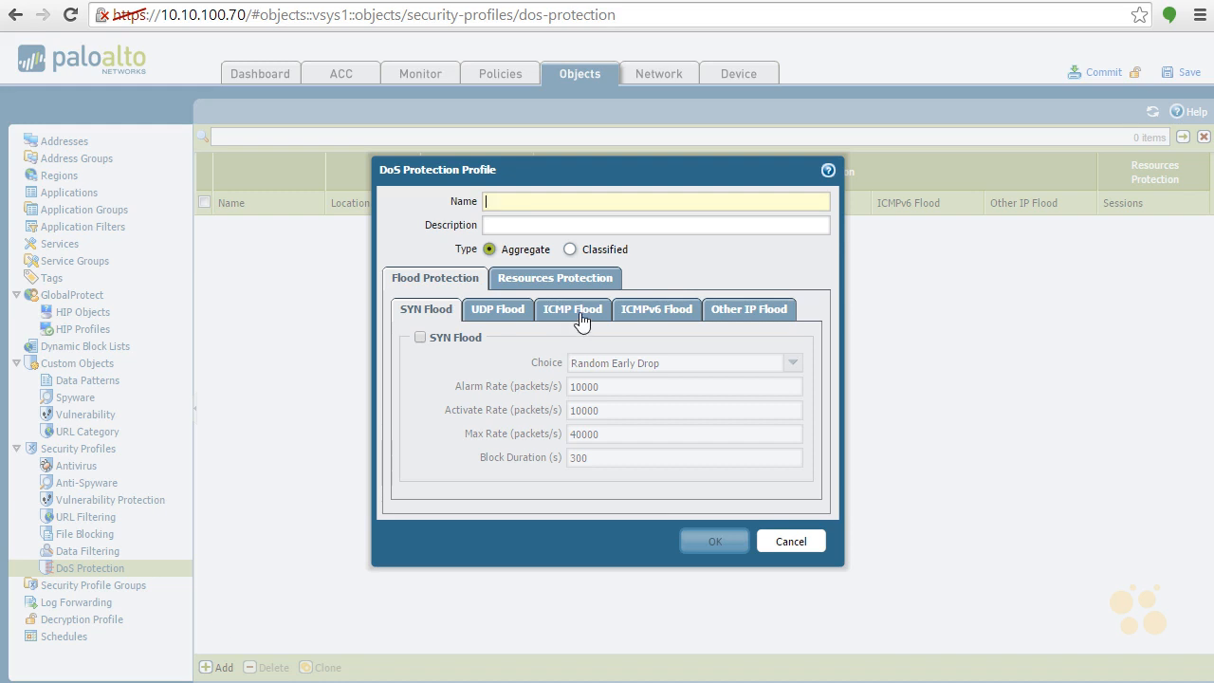
text(Test-DoS)
key(Tab)
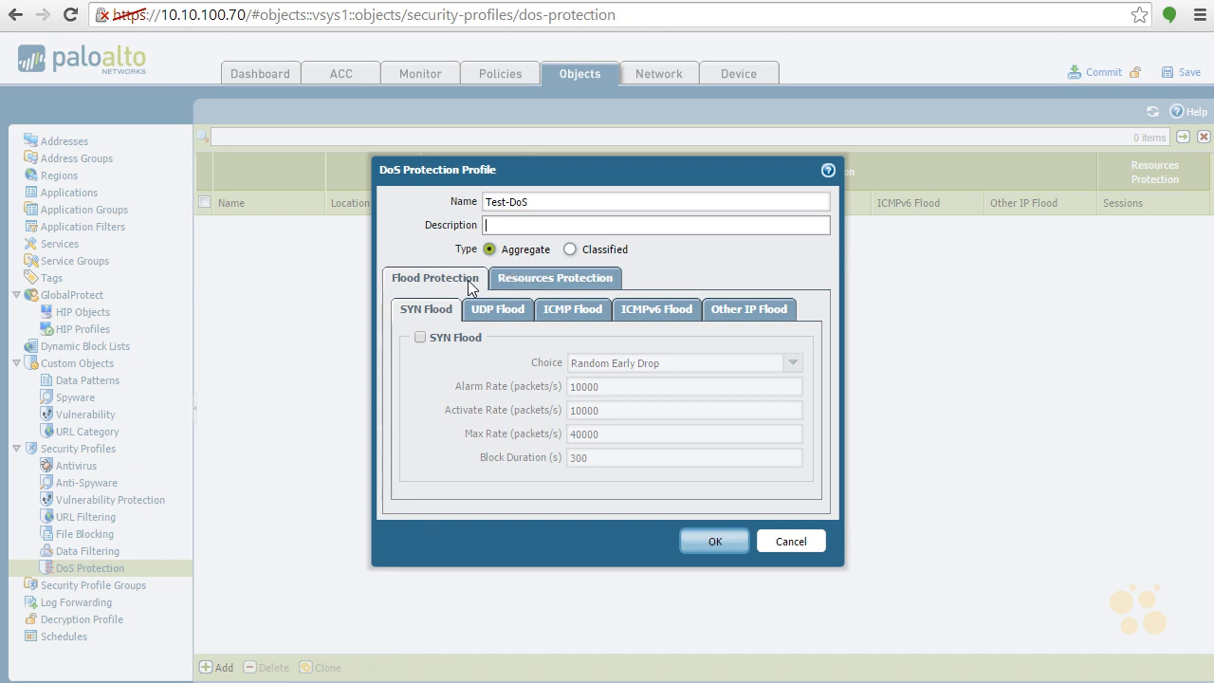
Examine the DoS profile's session limit and its SYN, UDP, ICMP, ICMPv6 and other IP flood settings, and discard the profile
click(520, 281)
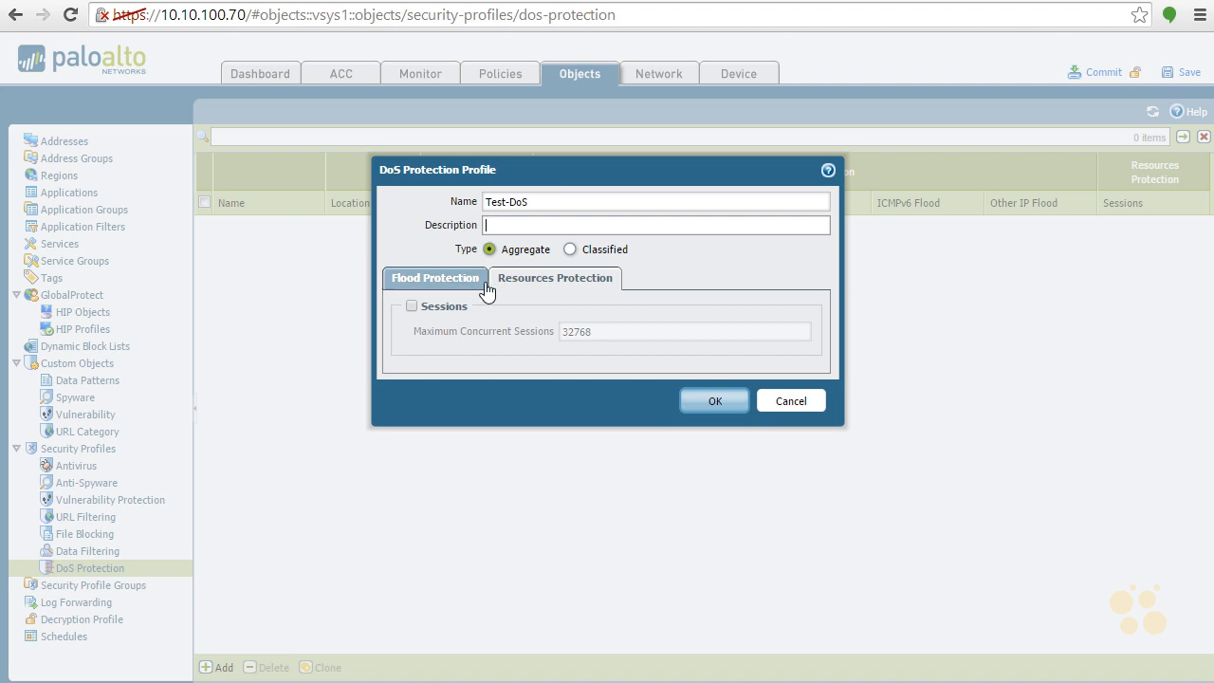
click(412, 307)
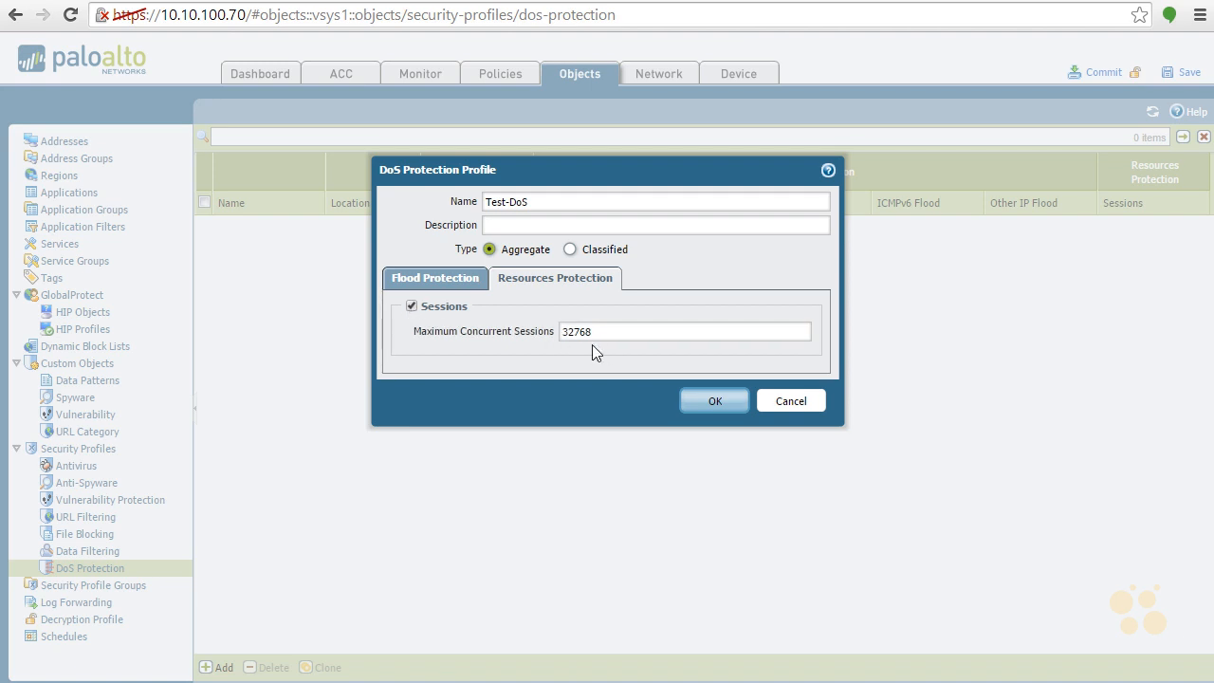
click(413, 308)
click(434, 276)
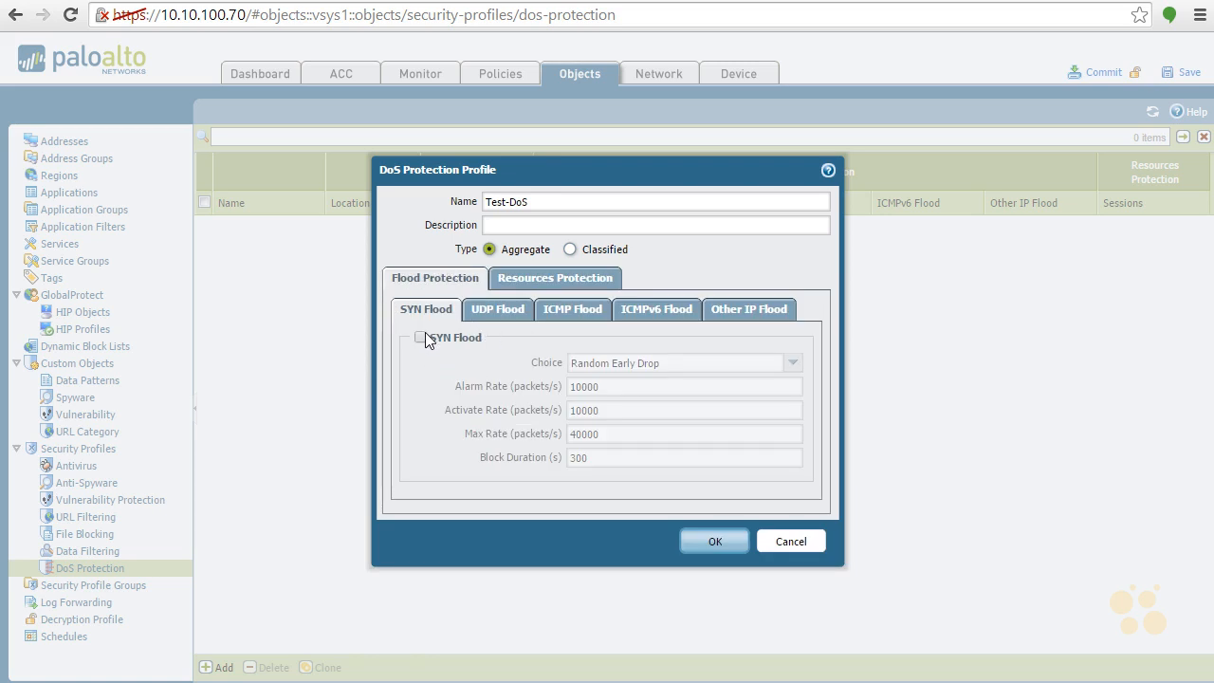
click(501, 314)
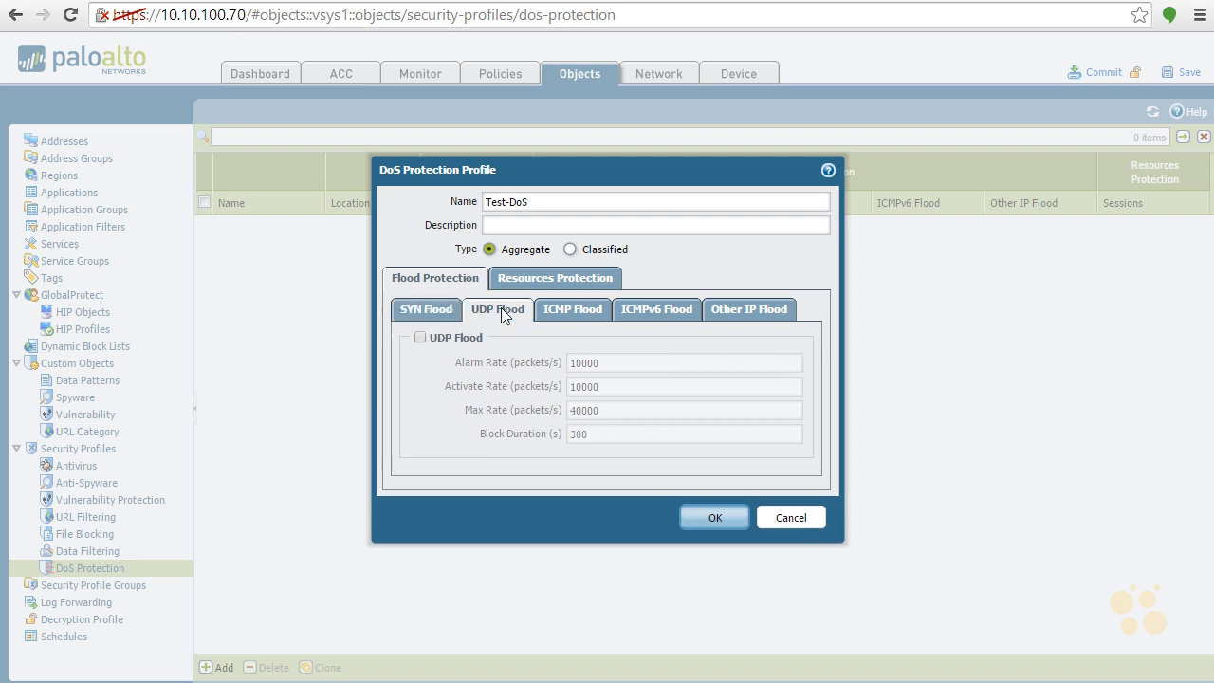
click(584, 315)
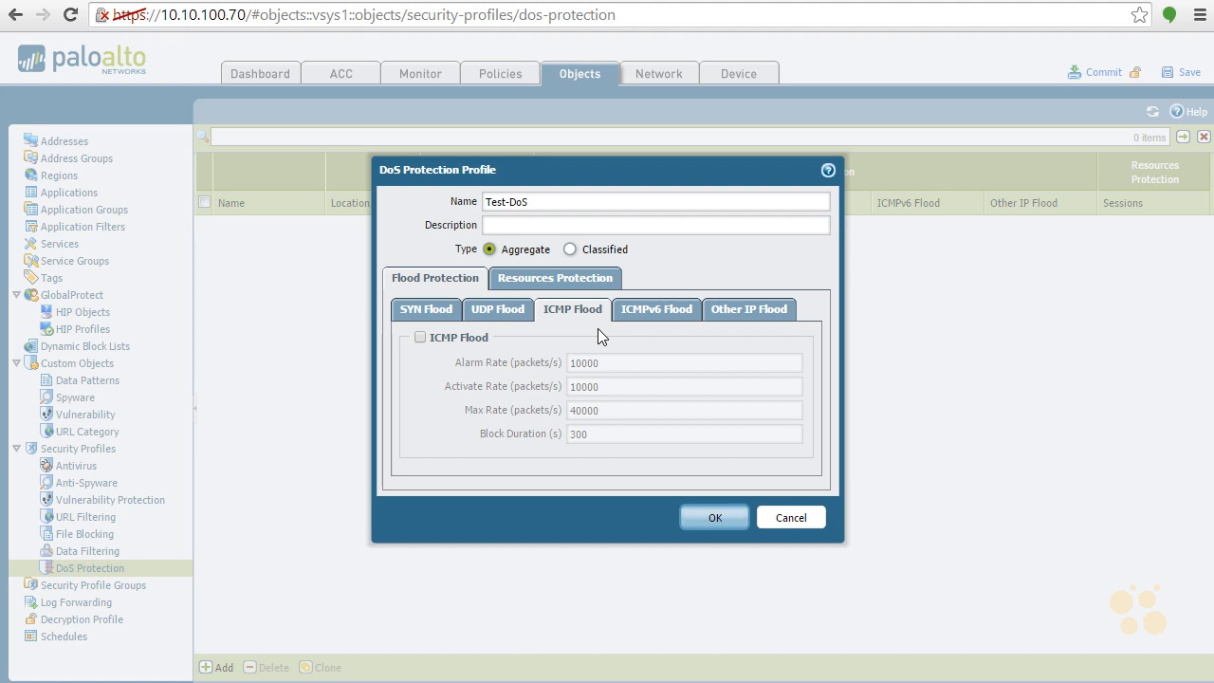
click(672, 312)
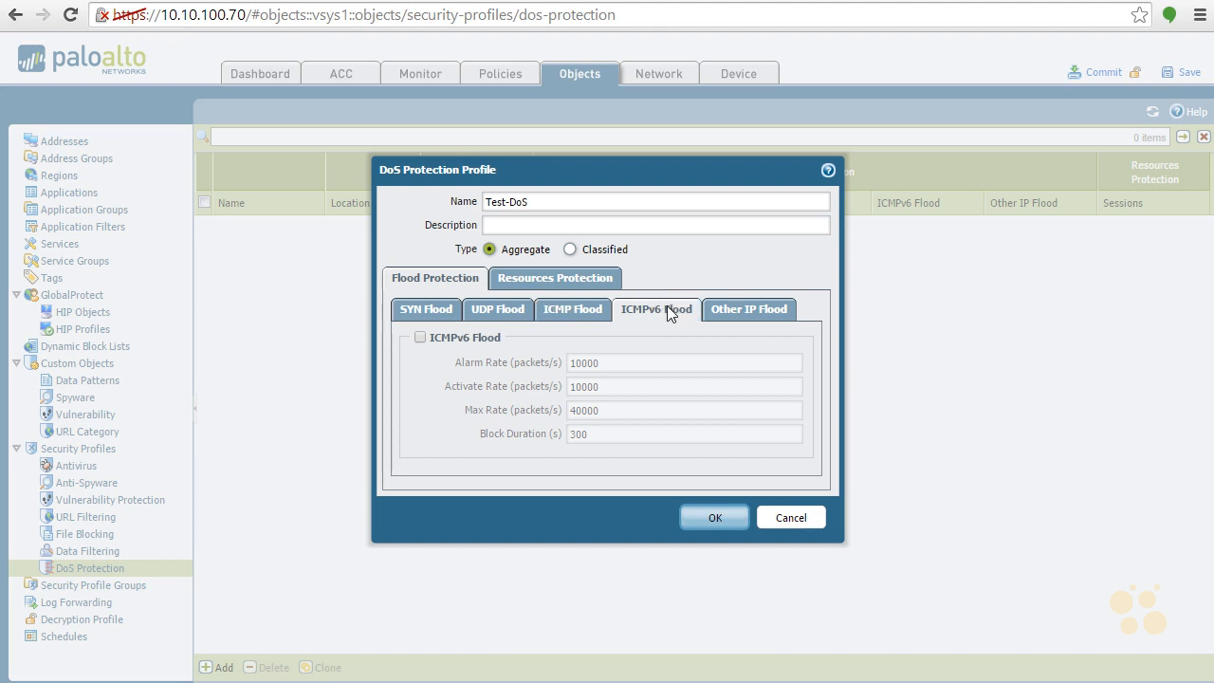
click(772, 311)
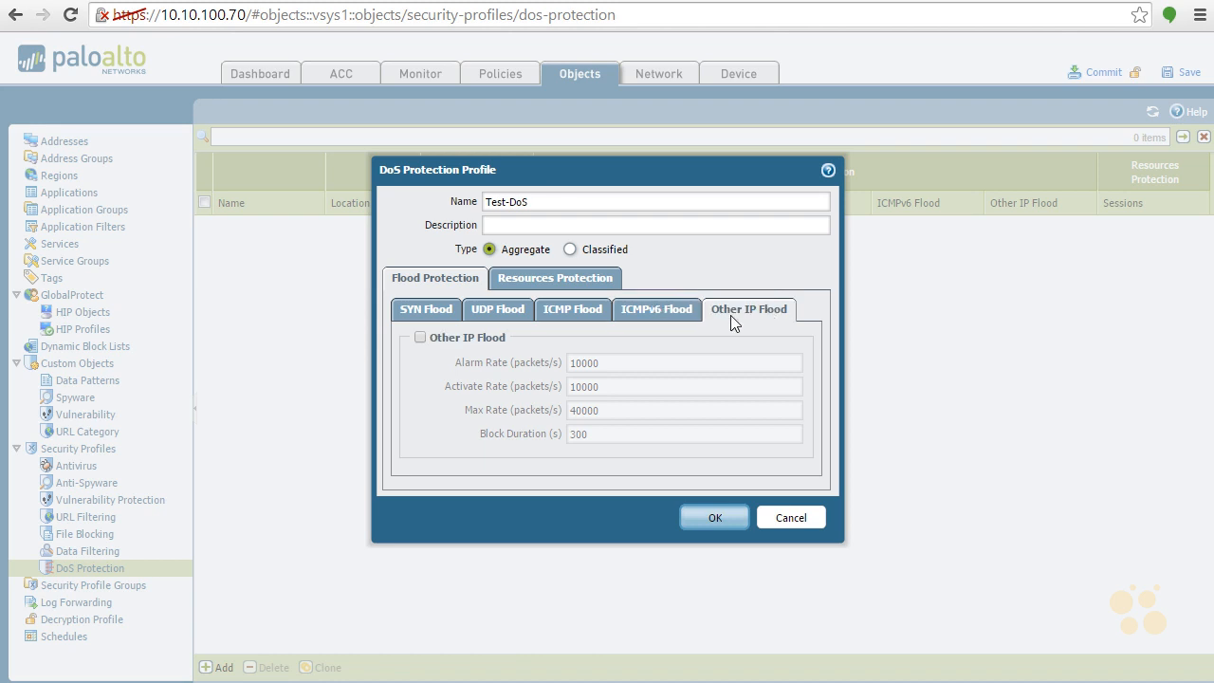
click(420, 338)
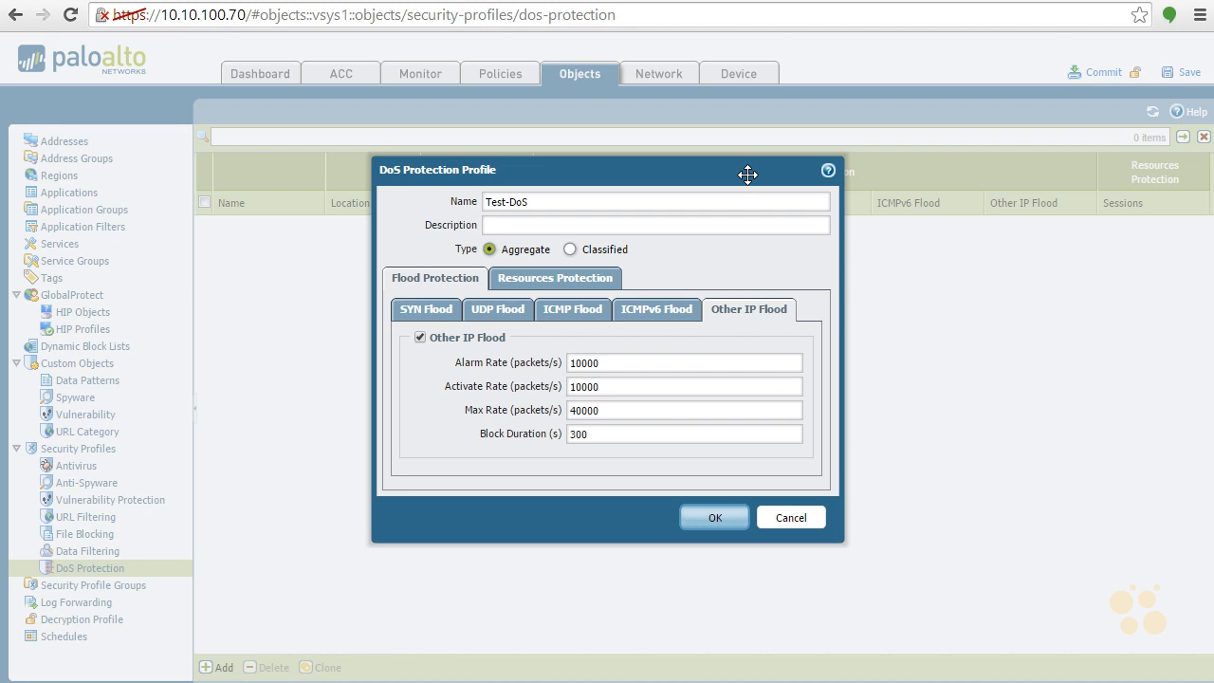
click(420, 339)
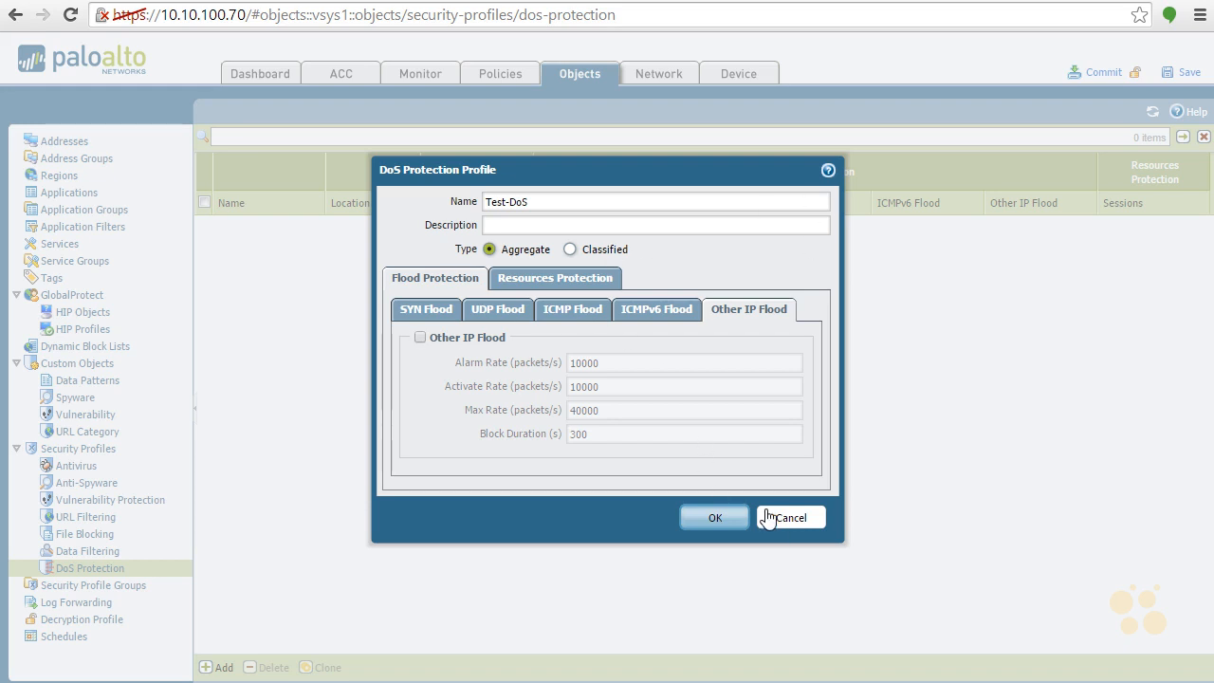
click(584, 279)
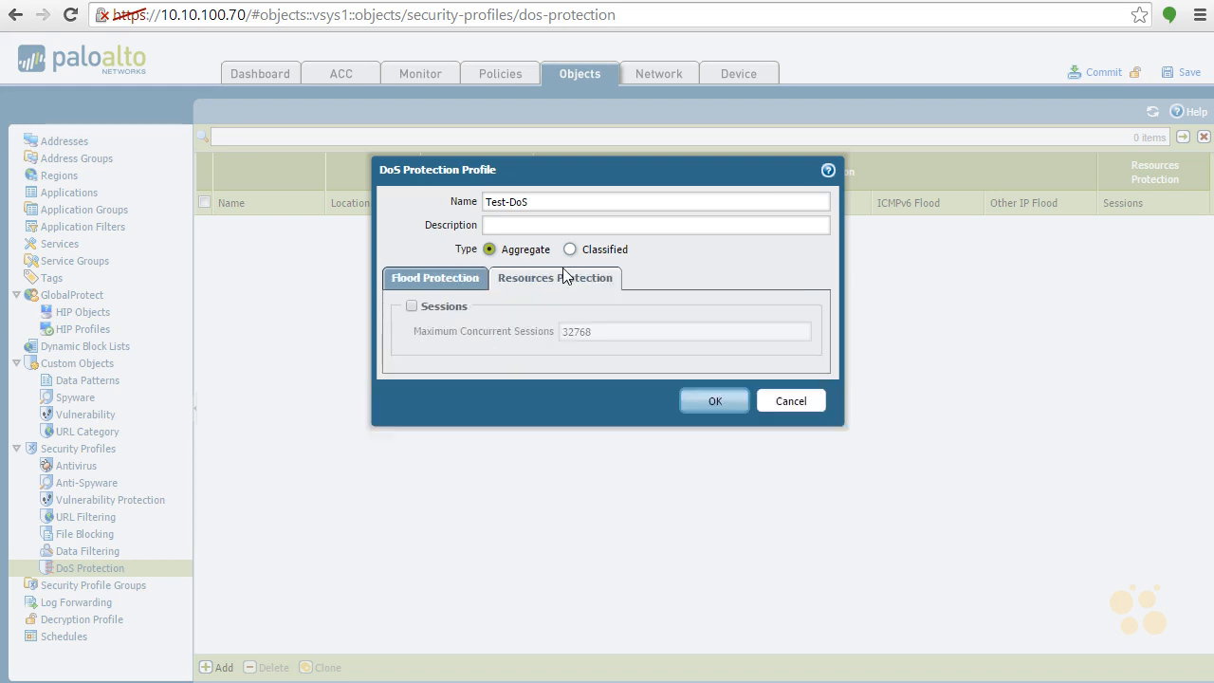
click(420, 280)
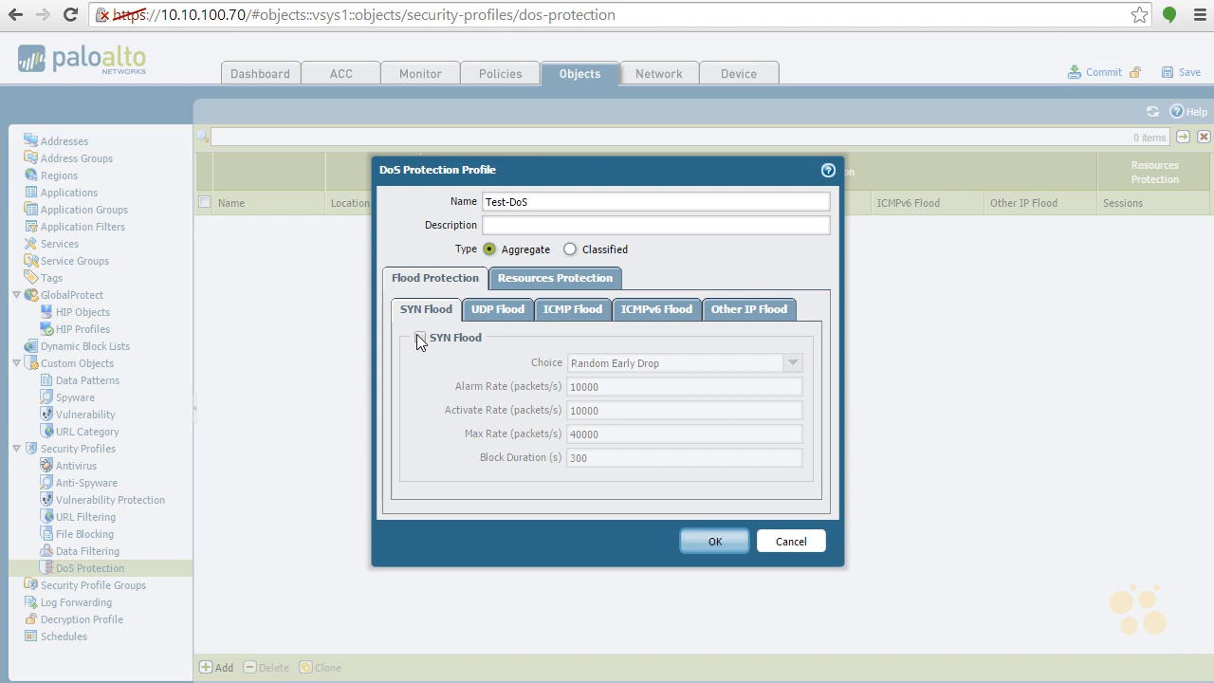
click(789, 545)
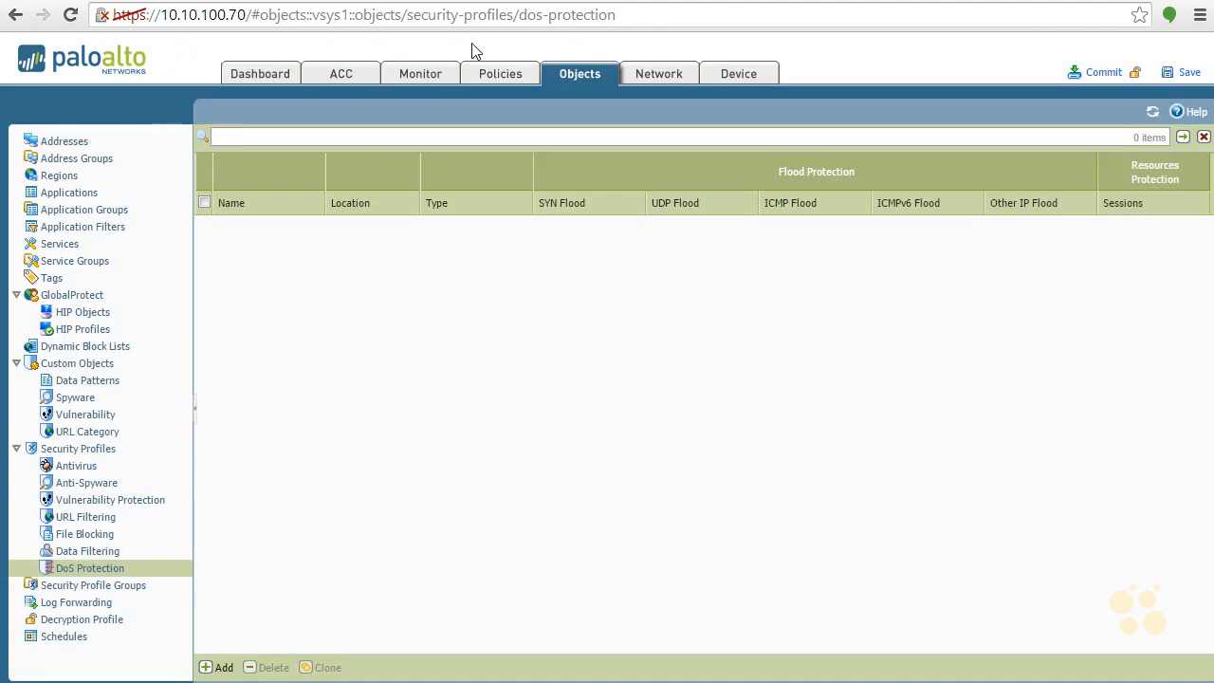
Examine the profiles and options assigned to the security policy rules, and return to the security profile objects
click(495, 77)
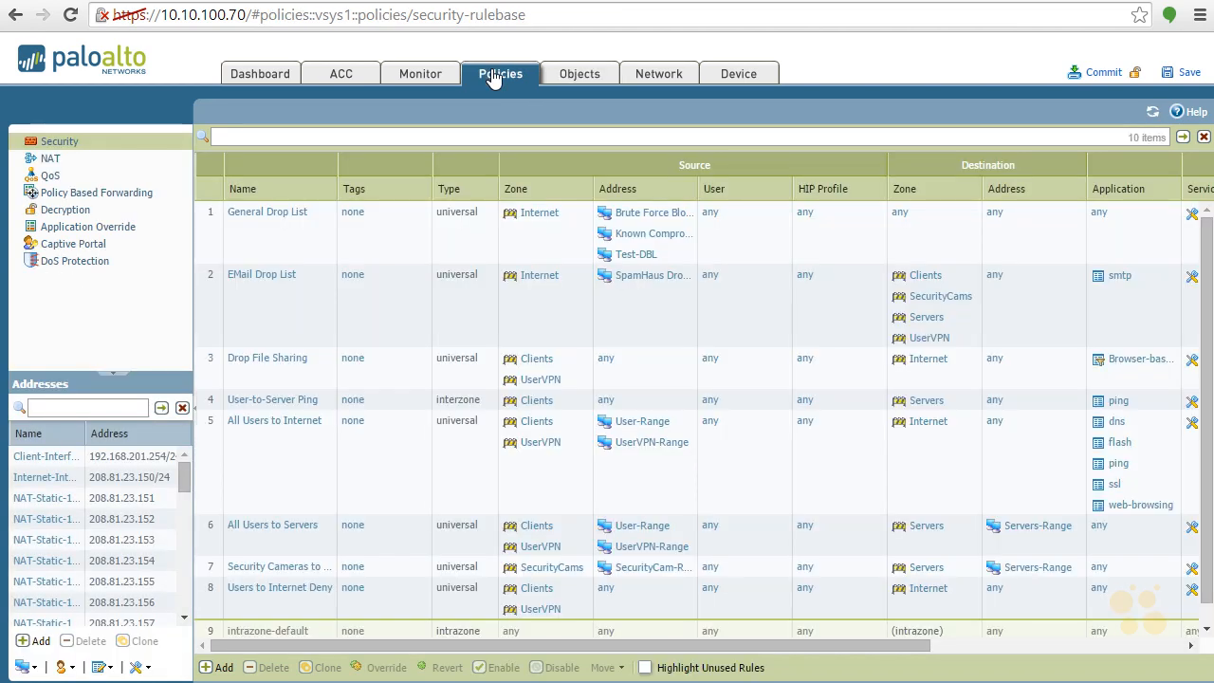
drag(848, 646, 1148, 607)
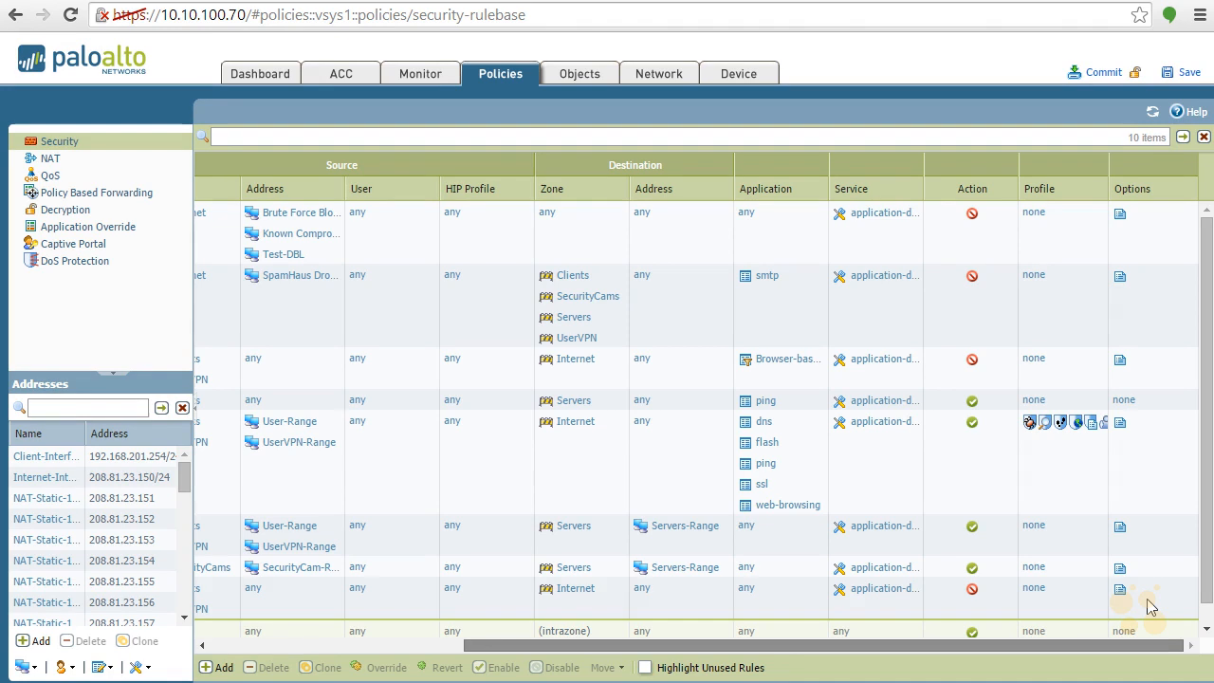
click(1151, 607)
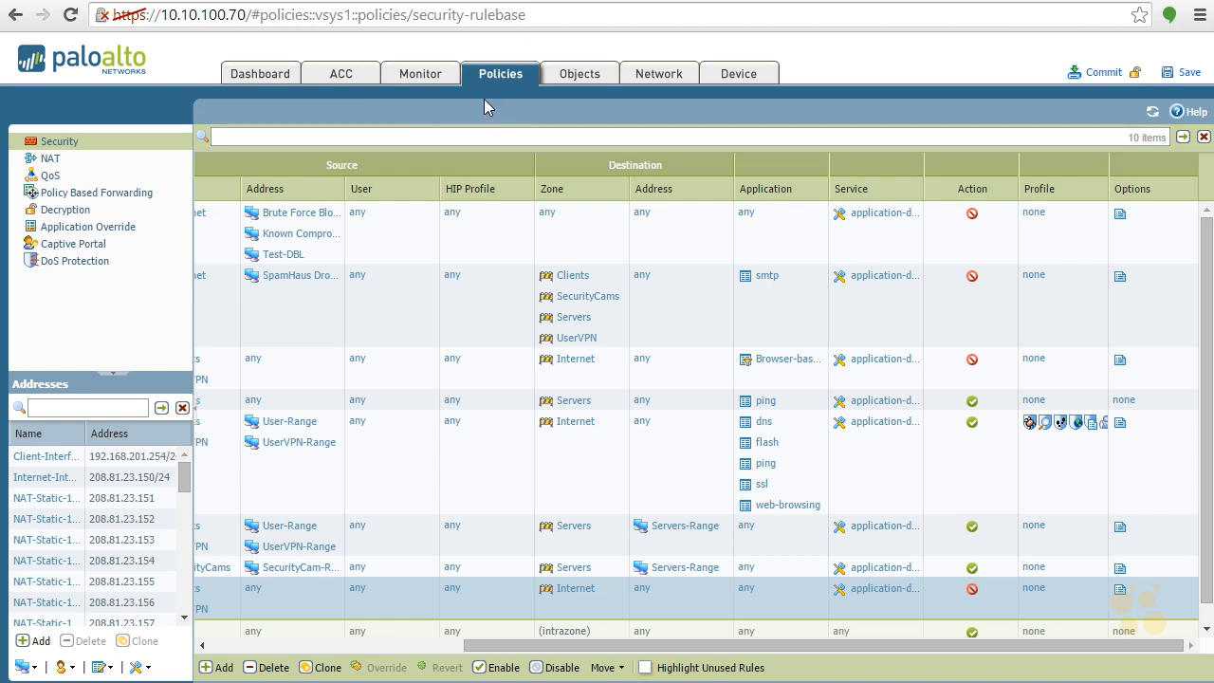
click(581, 75)
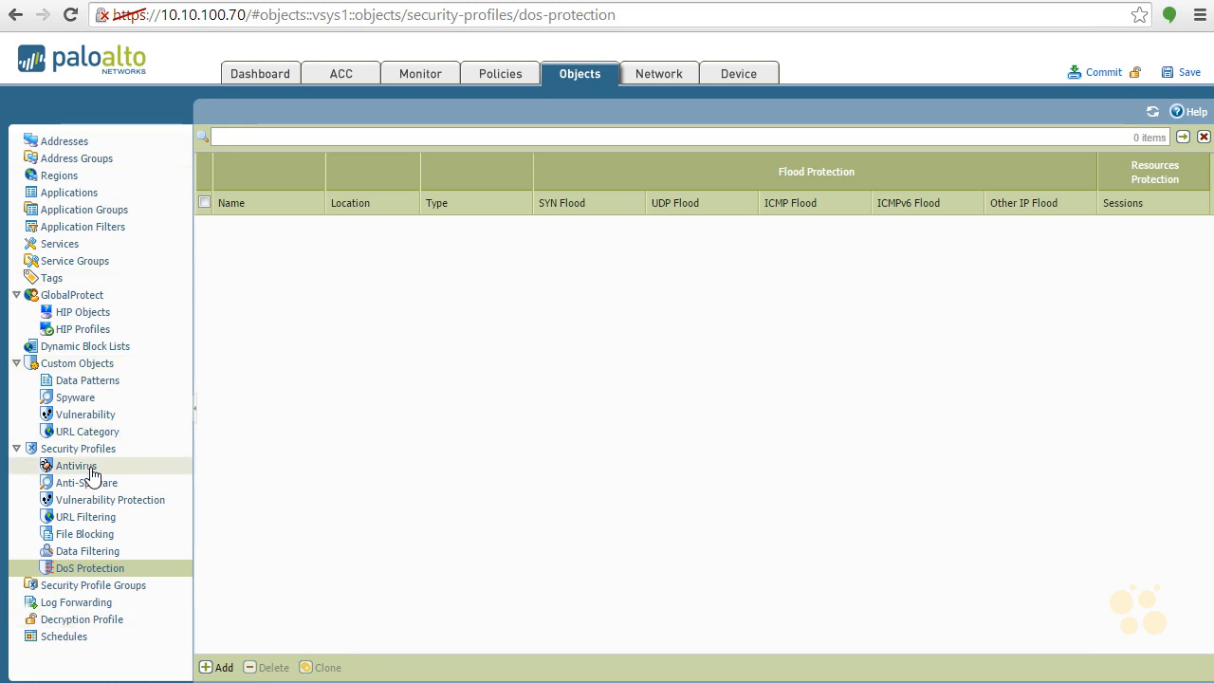
Add a Zone Protection network profile named UserZone Protect
click(664, 81)
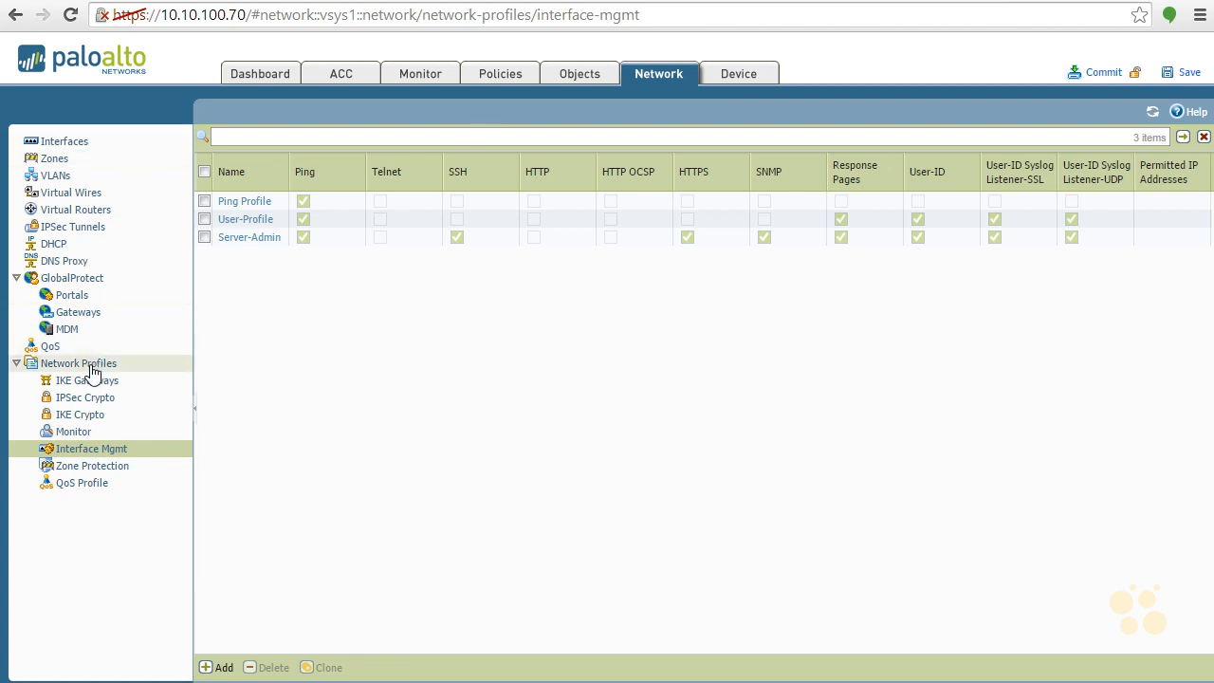
click(112, 469)
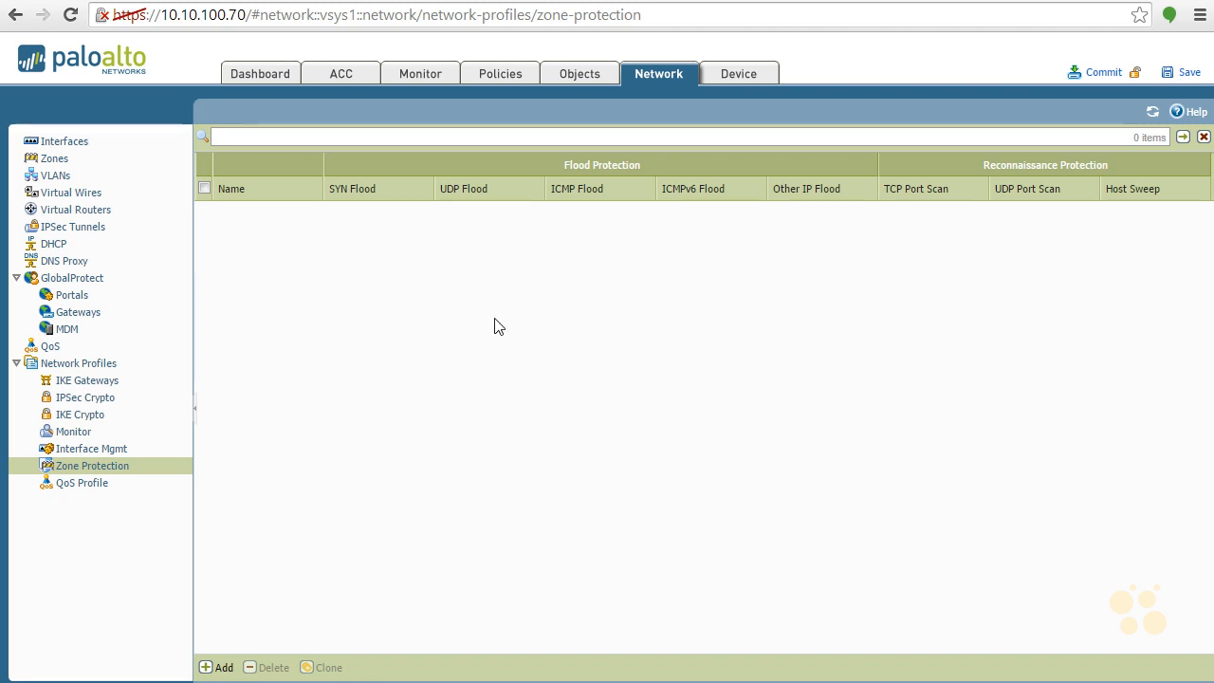
click(226, 668)
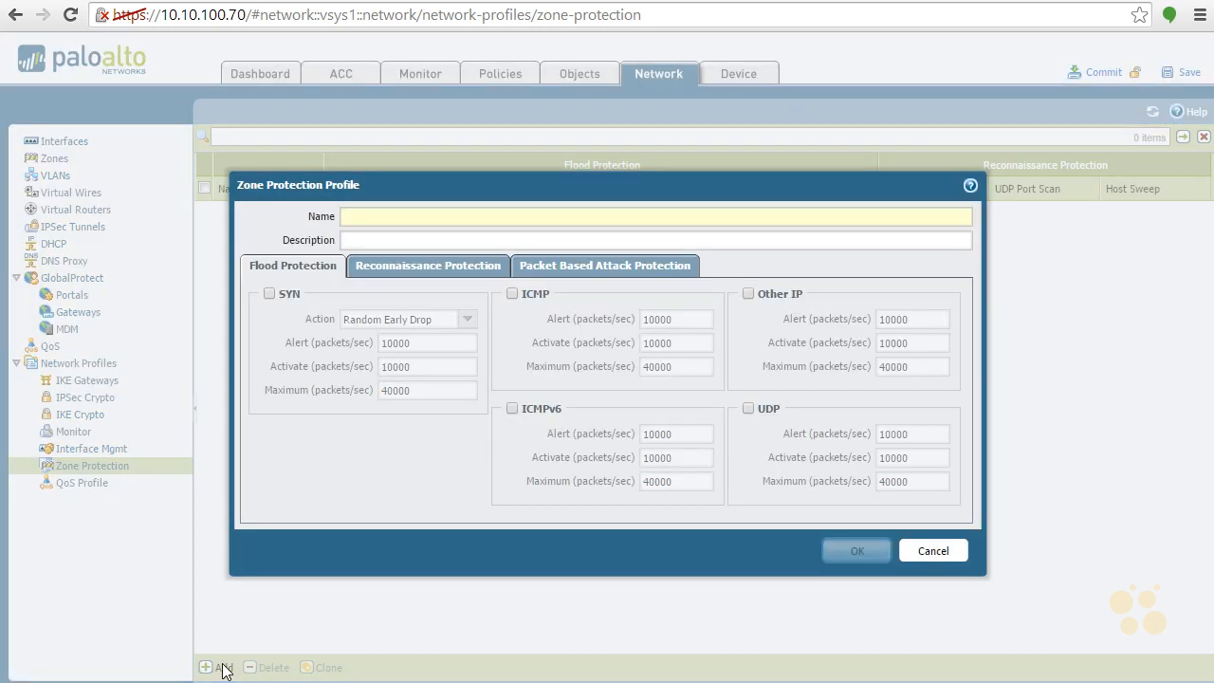
text(UserZ)
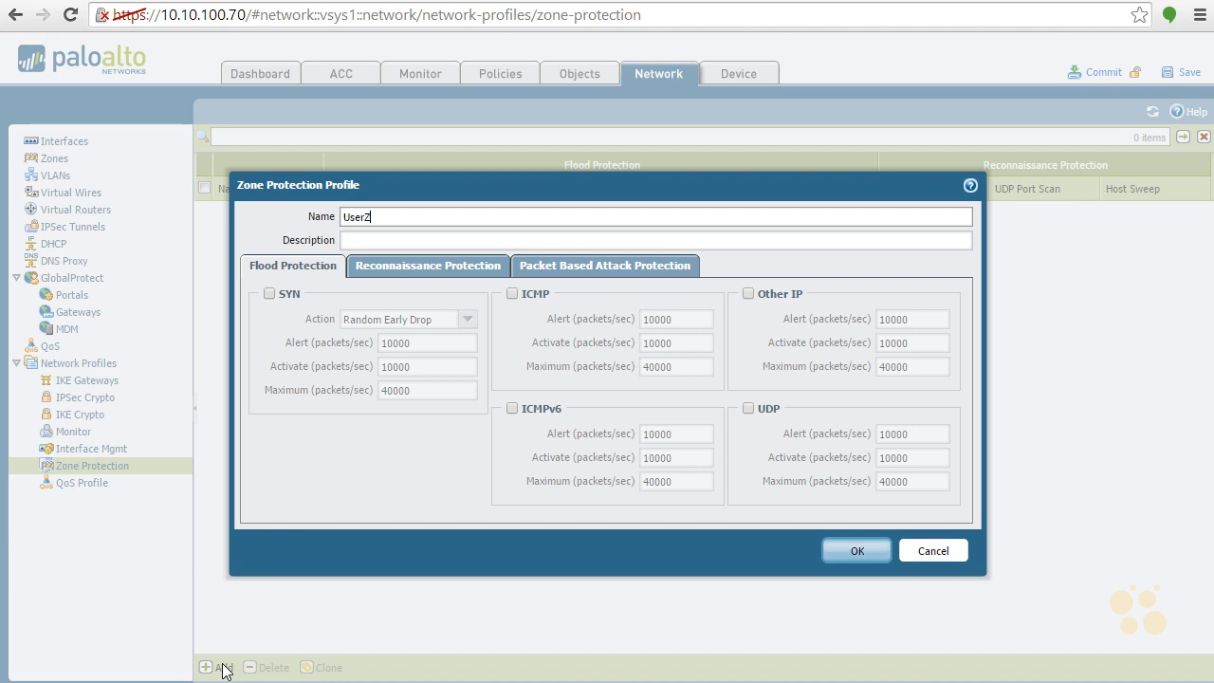
text(one Protect)
key(Tab)
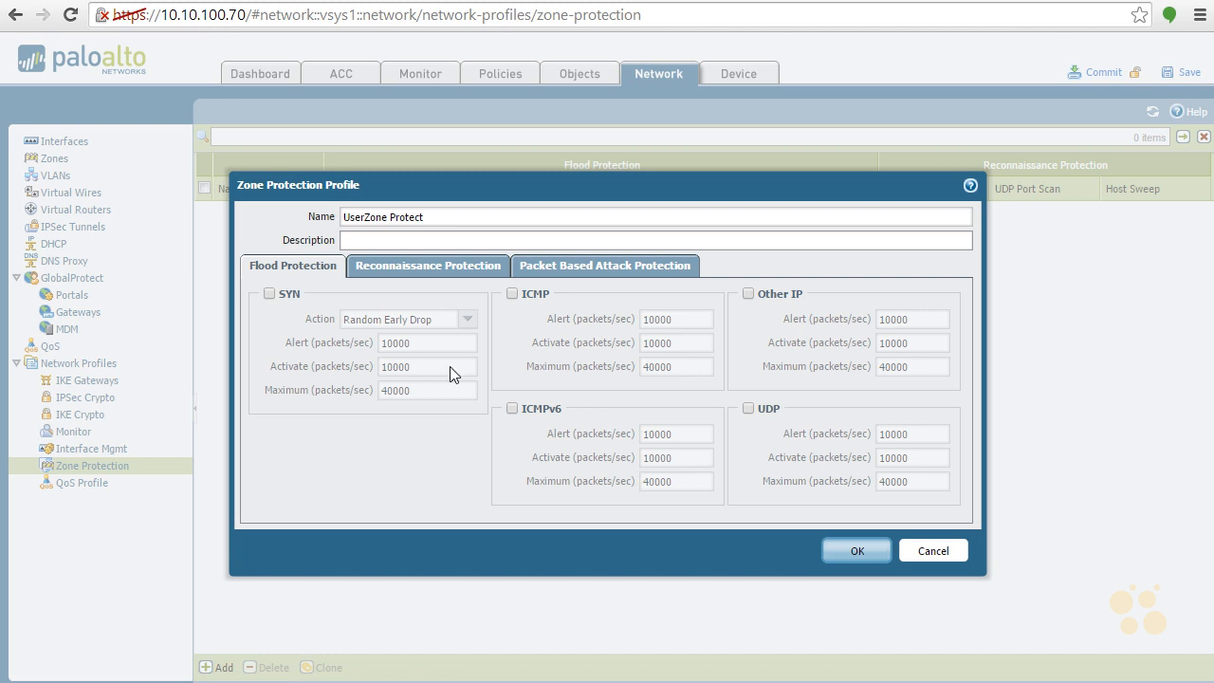
Enable SYN, ICMP and UDP flood protection in the zone protection profile
click(270, 293)
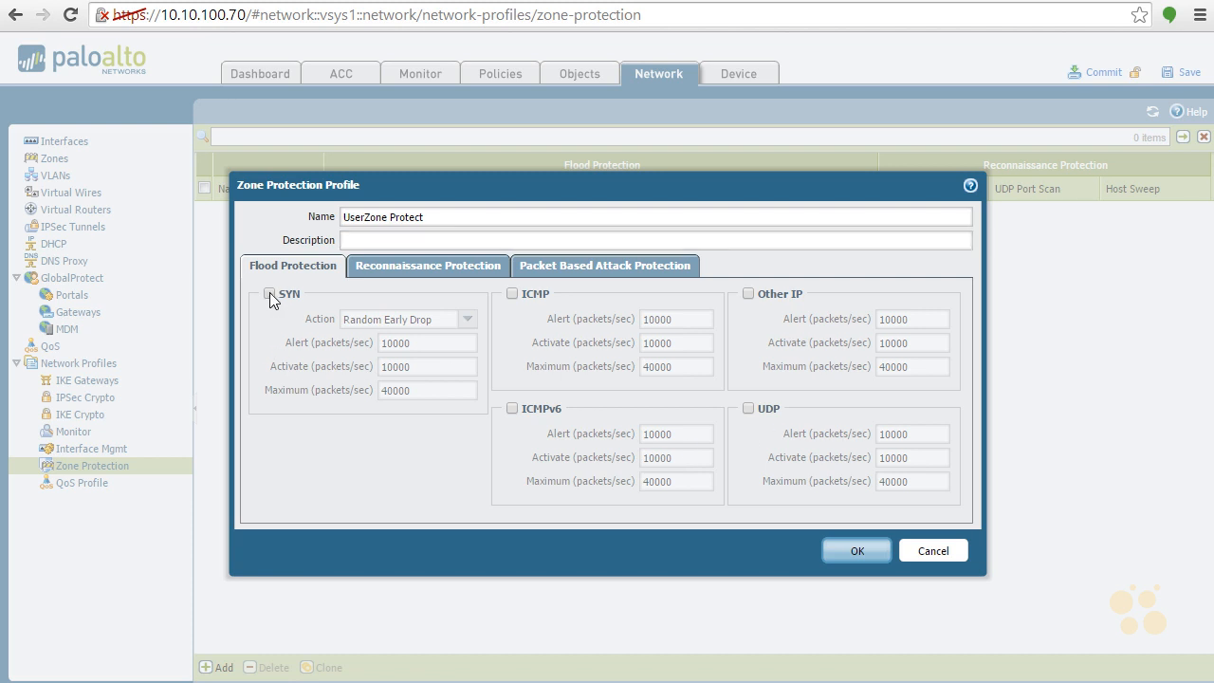
click(511, 295)
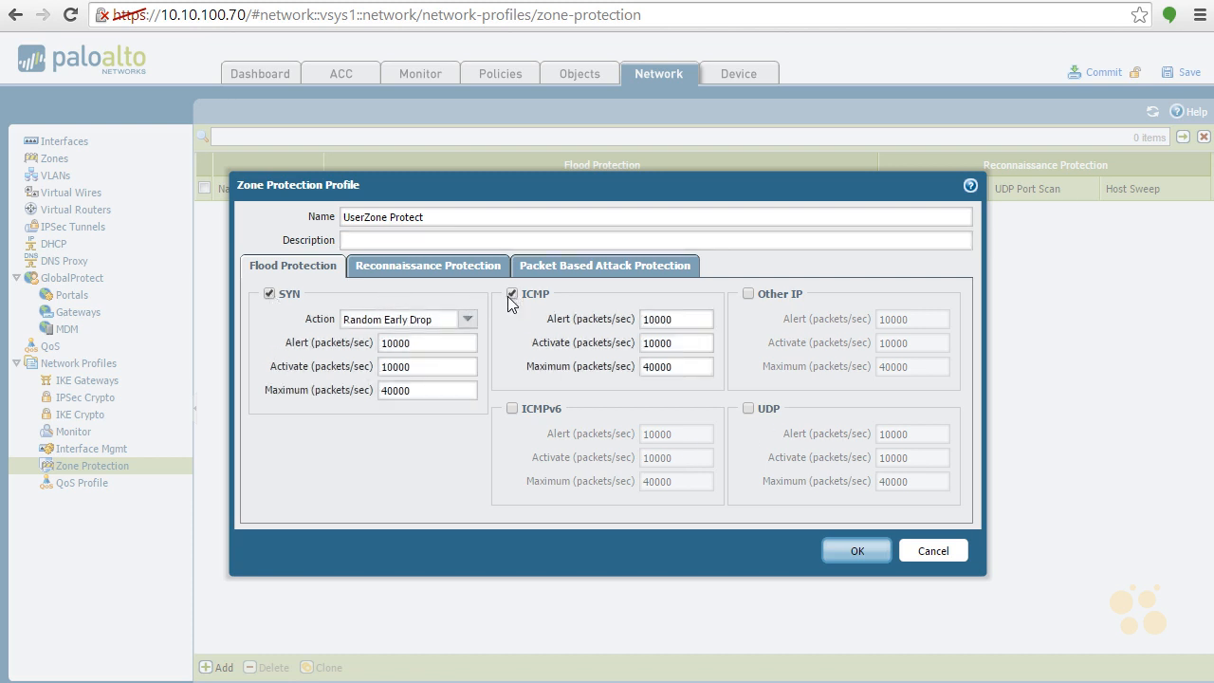
click(748, 409)
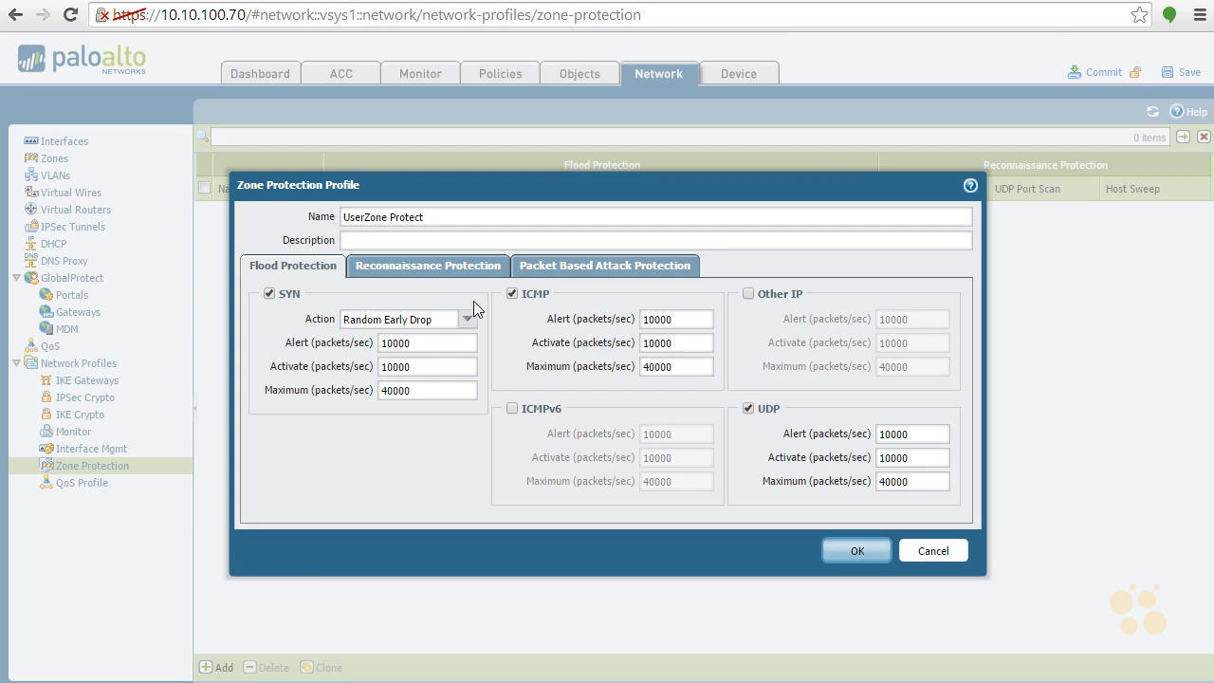
Enable reconnaissance protection for TCP port scans, host sweeps and UDP port scans, choosing Alert as the TCP Port Scan action
click(454, 272)
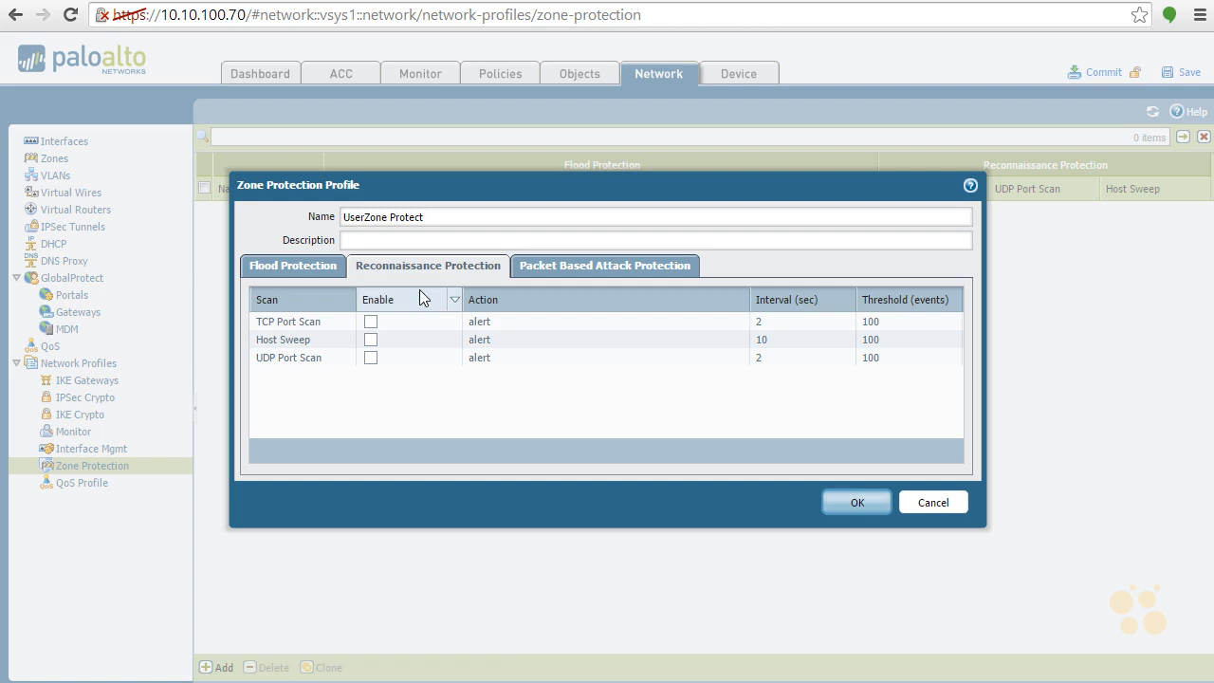
click(371, 322)
click(370, 340)
click(370, 359)
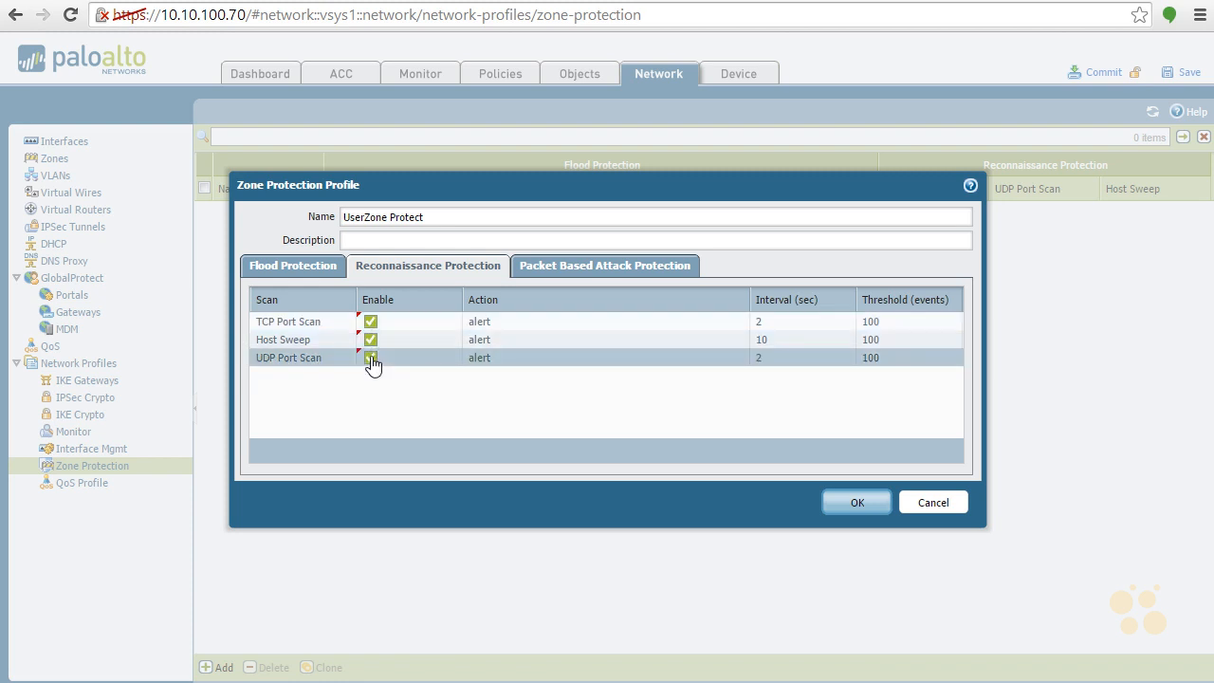
click(481, 325)
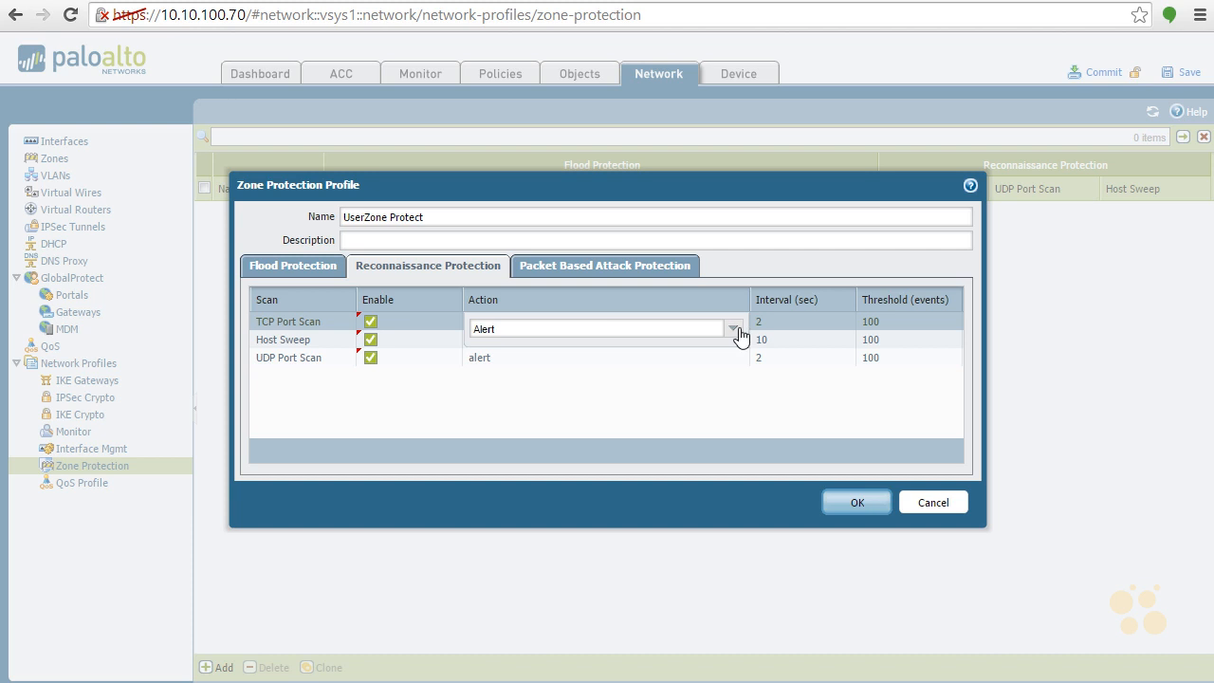
click(734, 329)
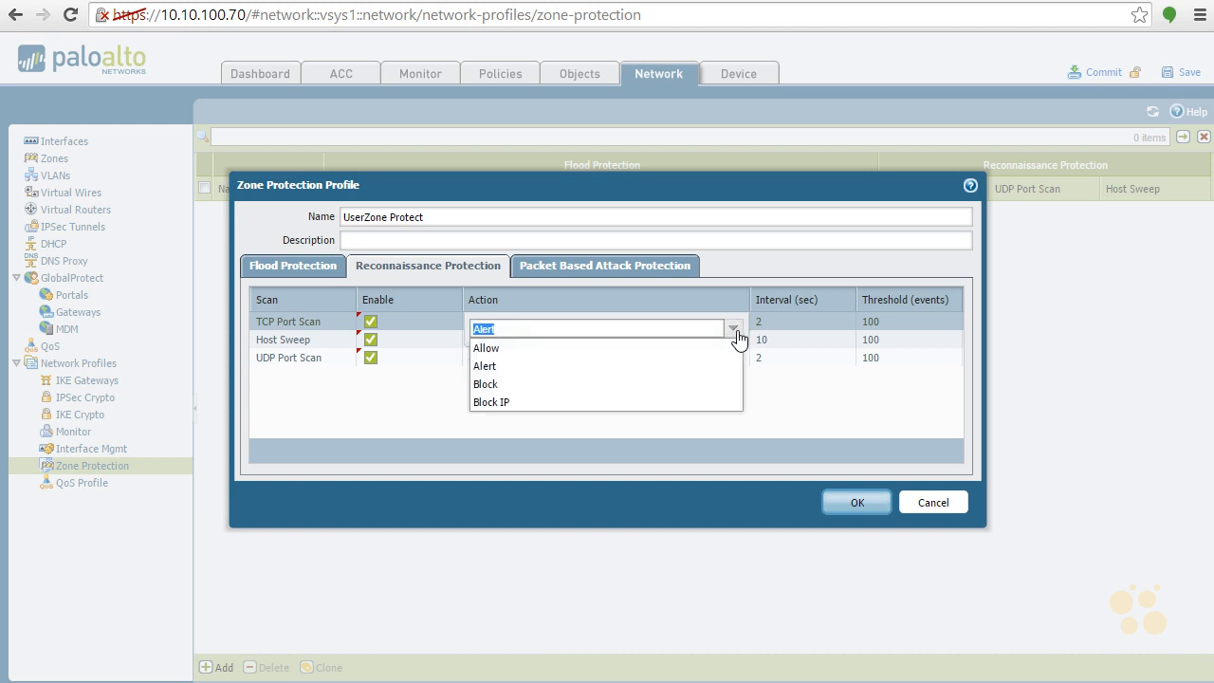
click(609, 370)
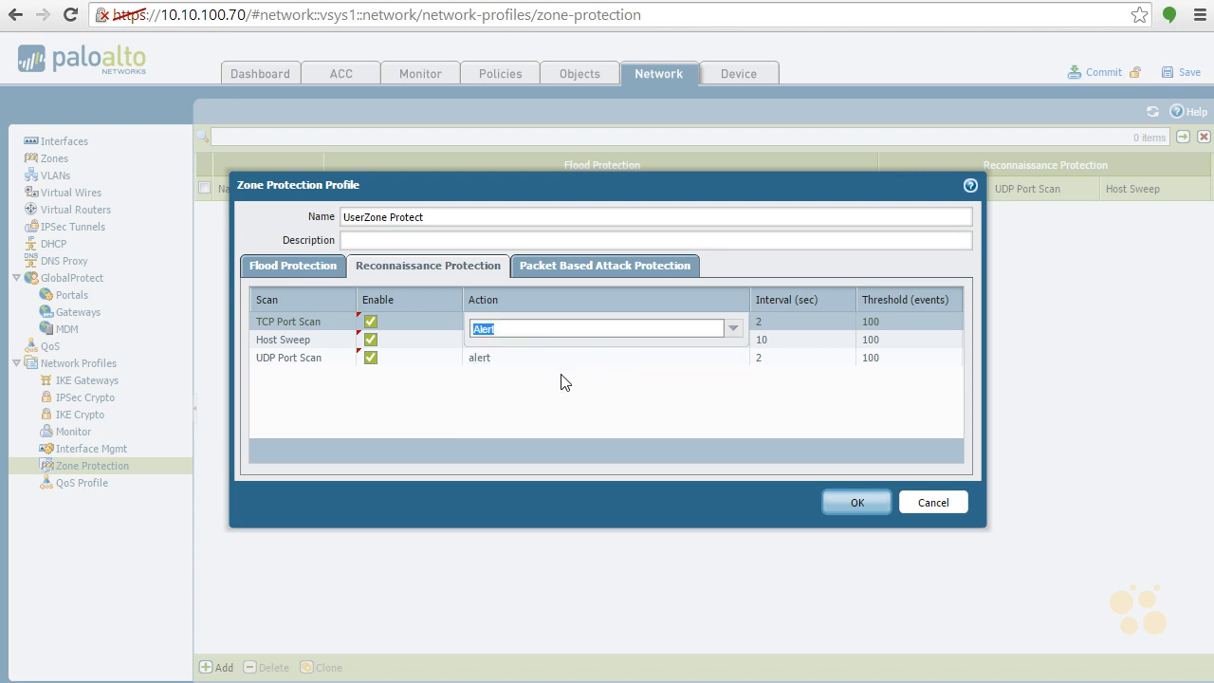
click(584, 400)
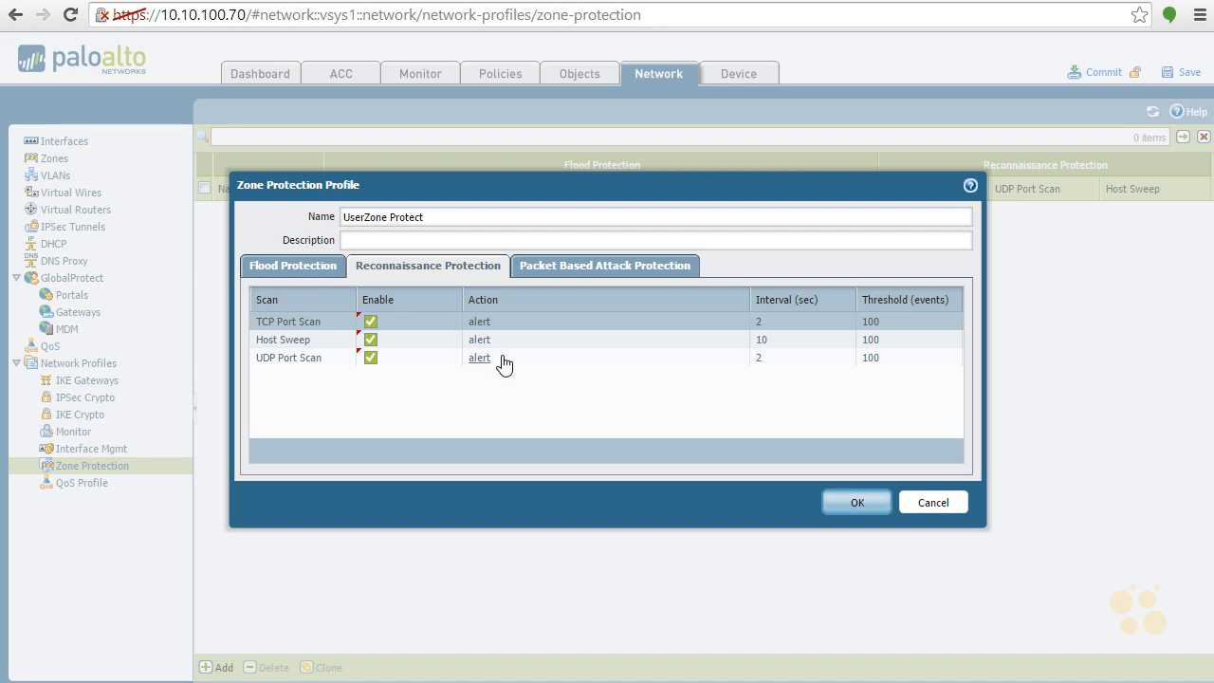
Enable TCP/IP drop for spoofed IP addresses, fragmented traffic, mismatched overlapping TCP segments and every IP option from Strict Source Routing to Malformed
click(604, 270)
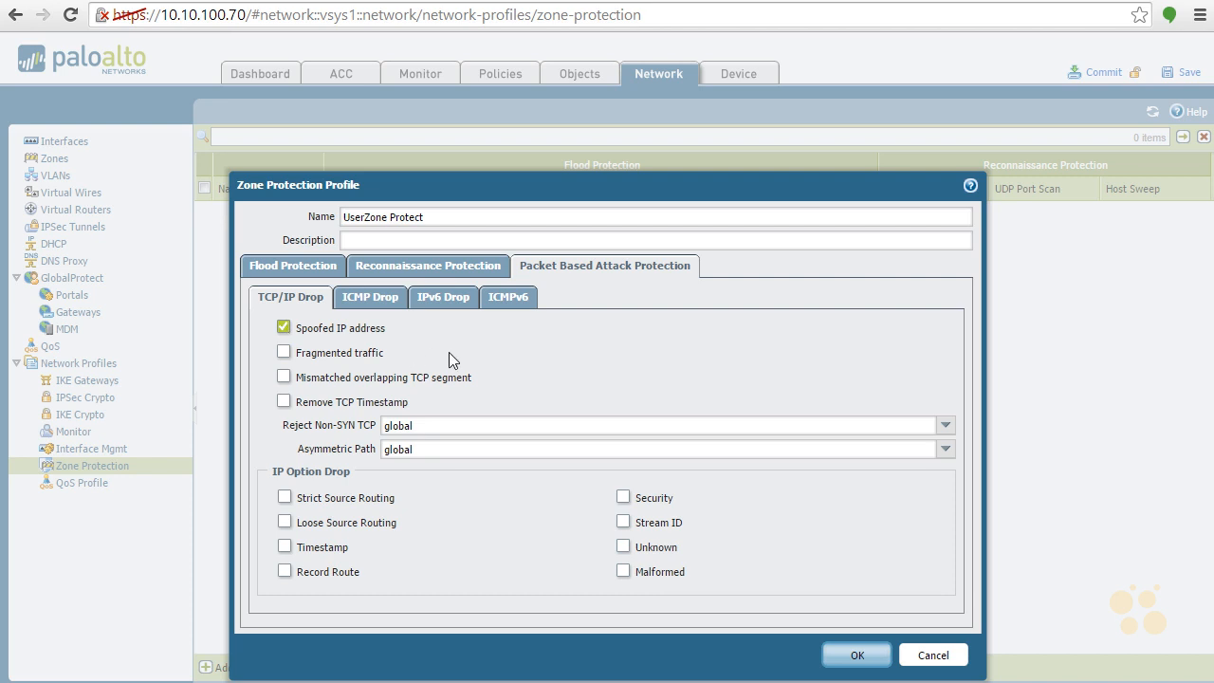
click(285, 353)
click(283, 523)
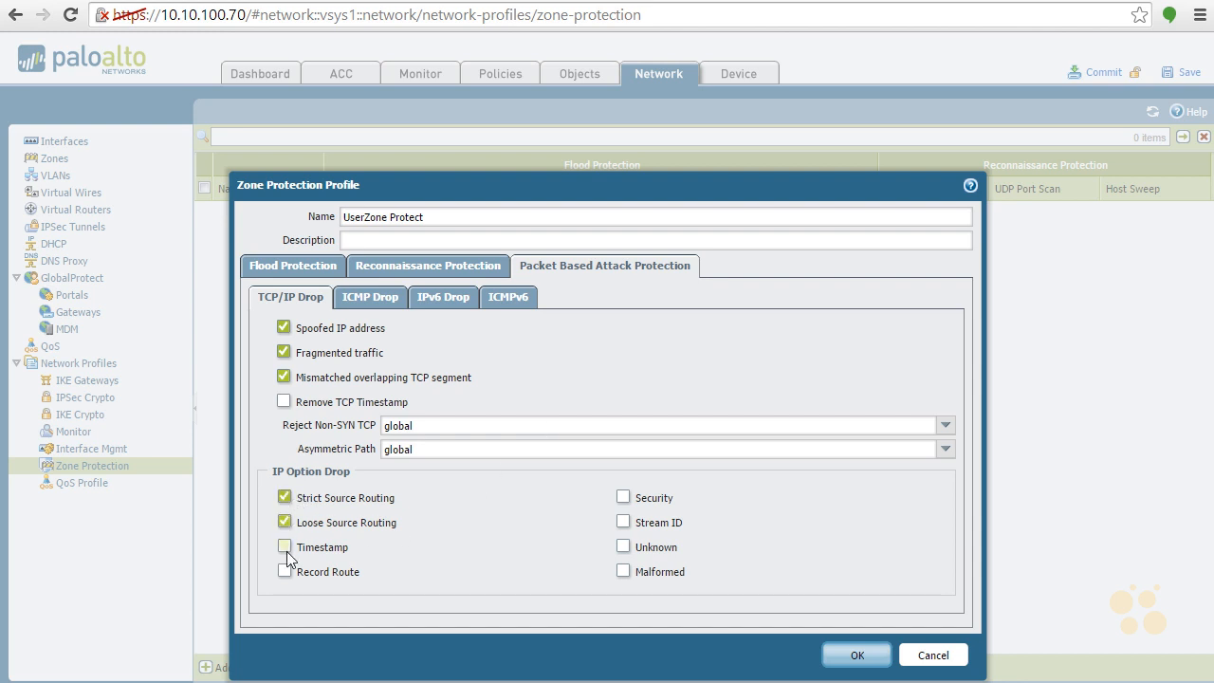
click(285, 547)
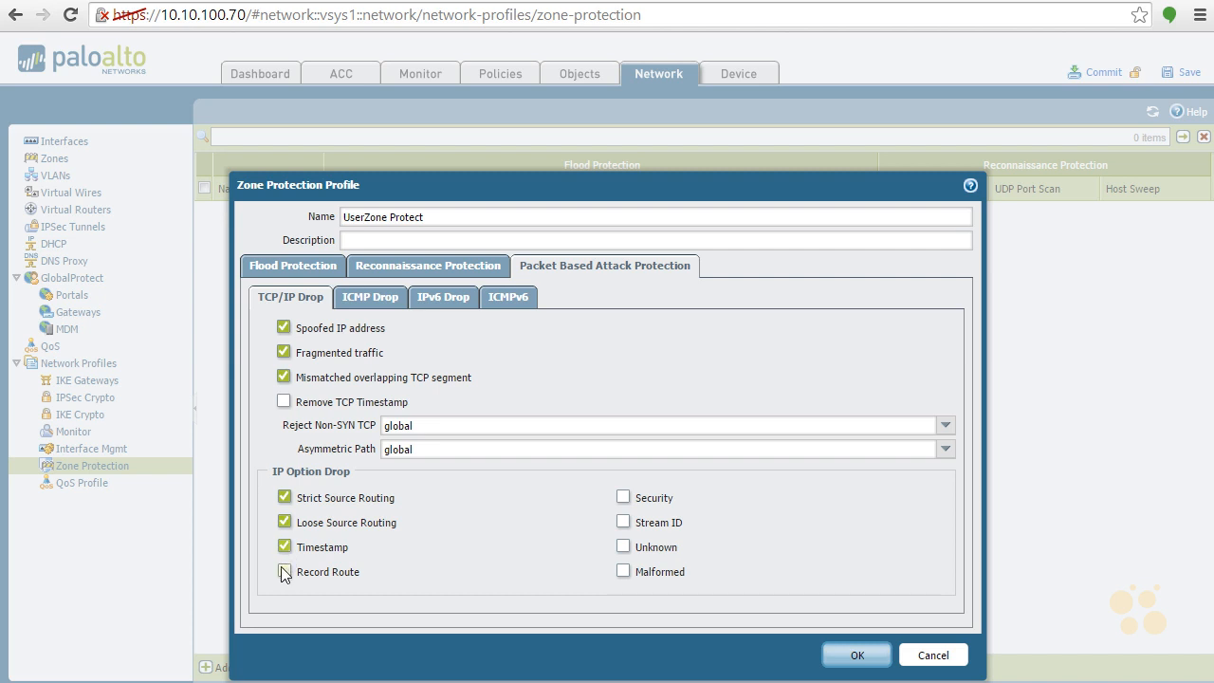
click(624, 523)
click(623, 571)
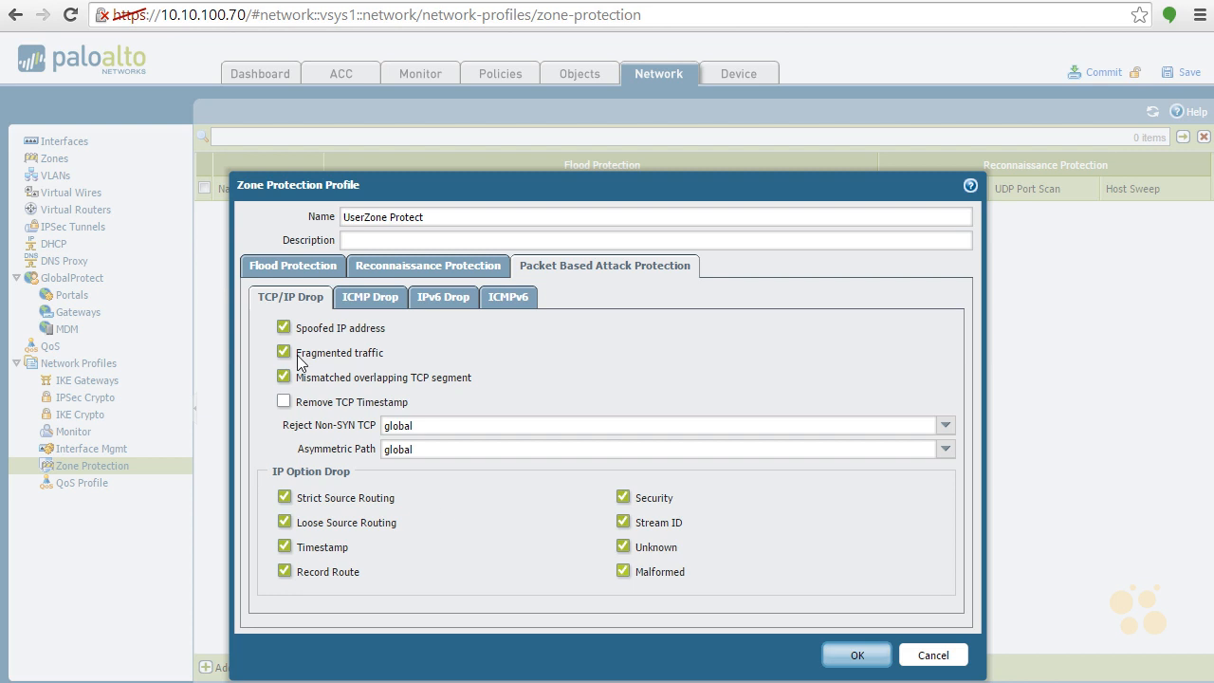
Enable ICMP drop for Ping ID 0, fragments and ICMP embedded with error message, and suppress ICMP TTL Expired Error
click(367, 297)
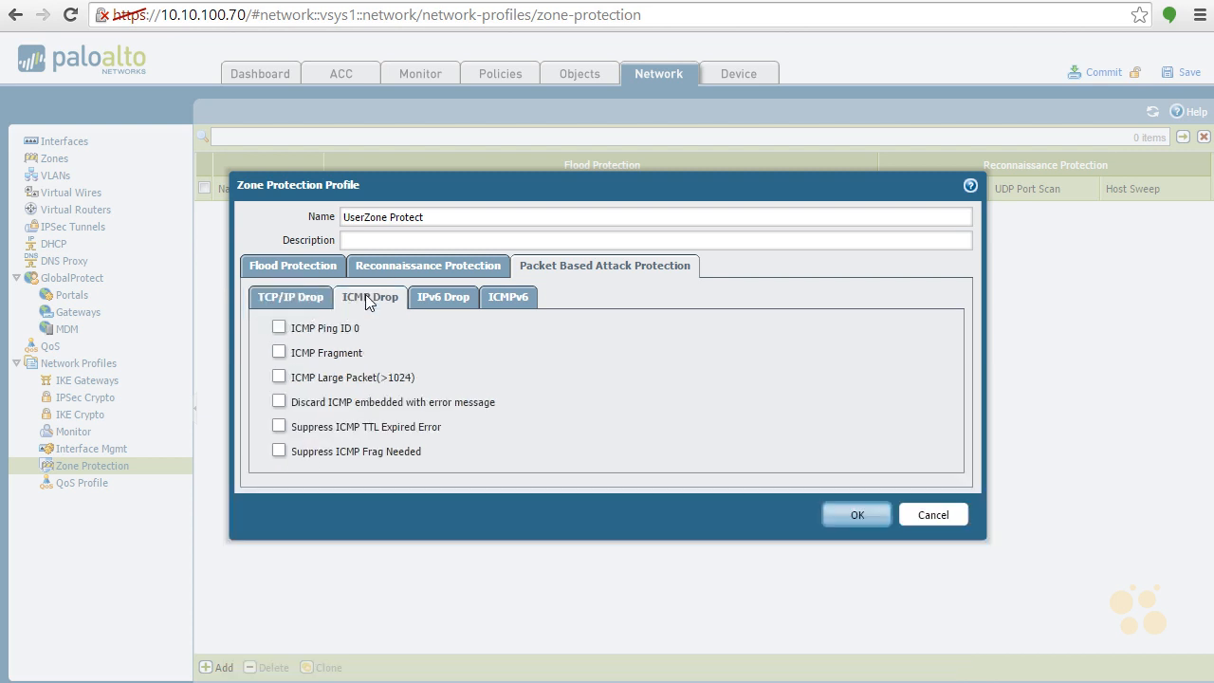
click(280, 327)
click(279, 353)
click(279, 377)
click(279, 403)
click(278, 427)
Disable the Type 0 Routing Header IPv6 drop option, check the ICMPv6 options, and save the zone protection profile
click(451, 297)
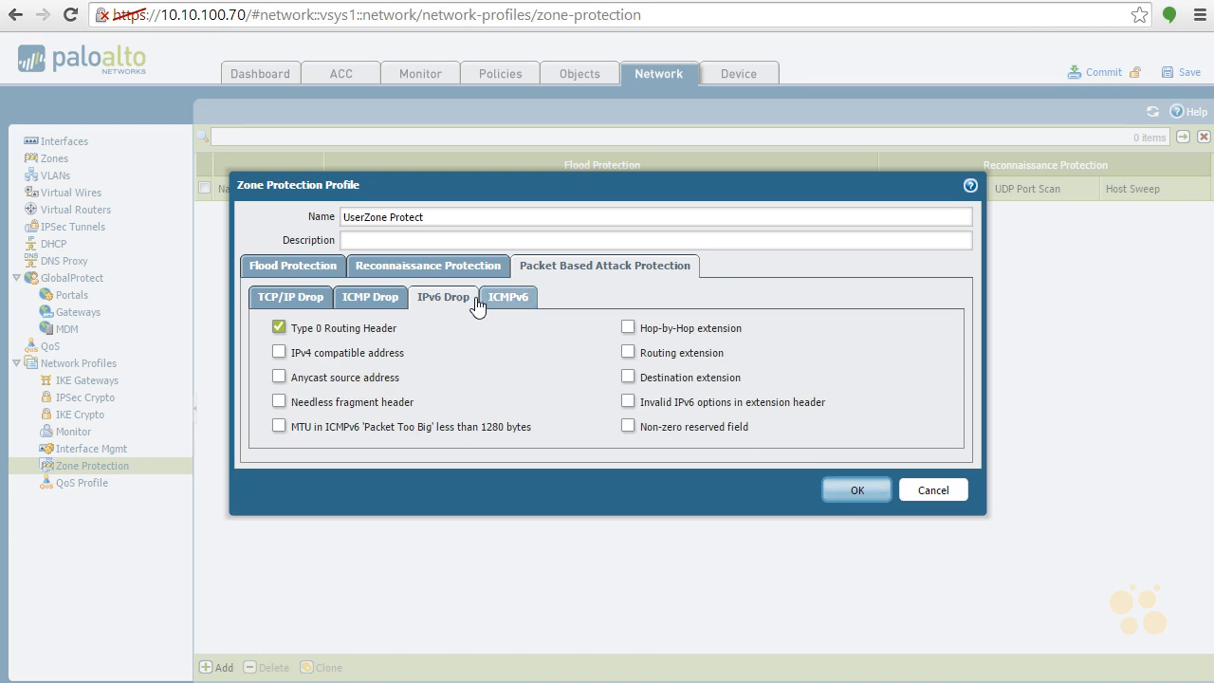
click(278, 326)
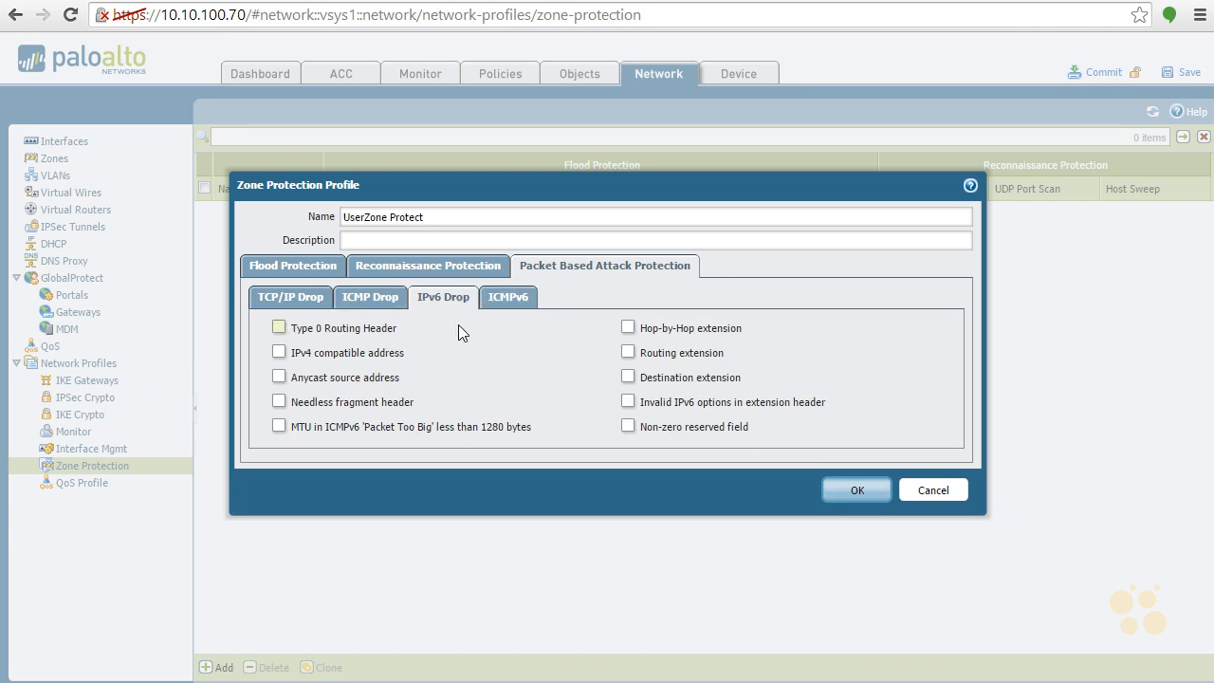
click(510, 298)
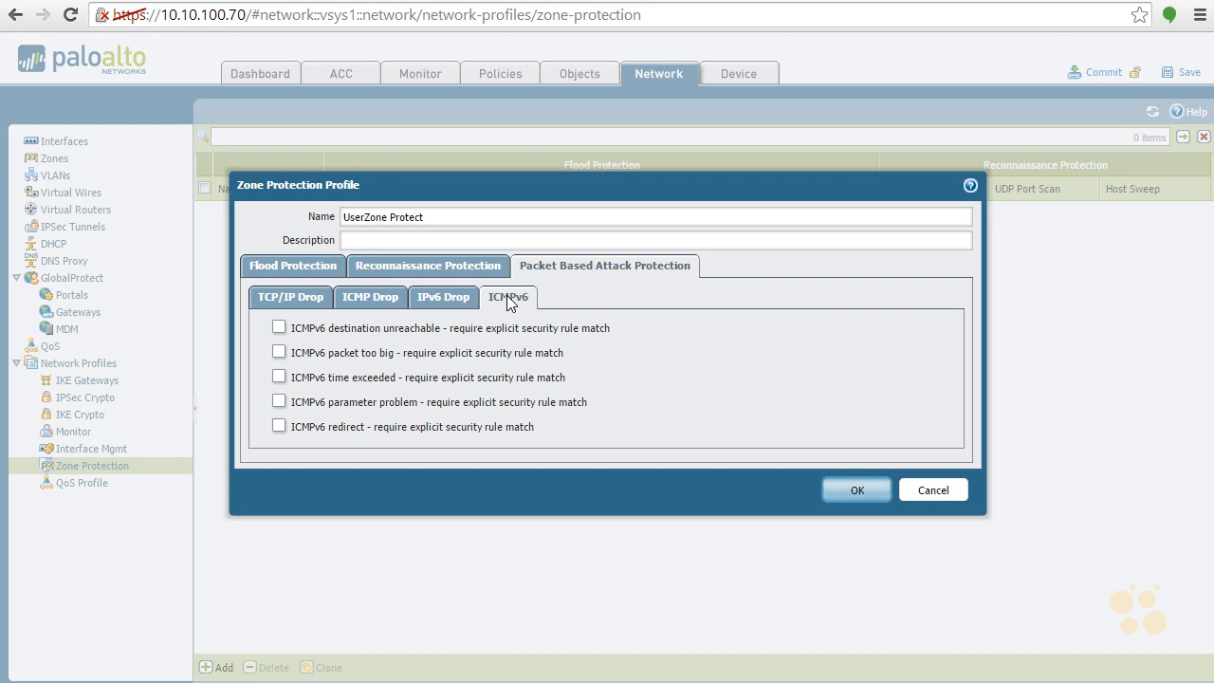
click(454, 296)
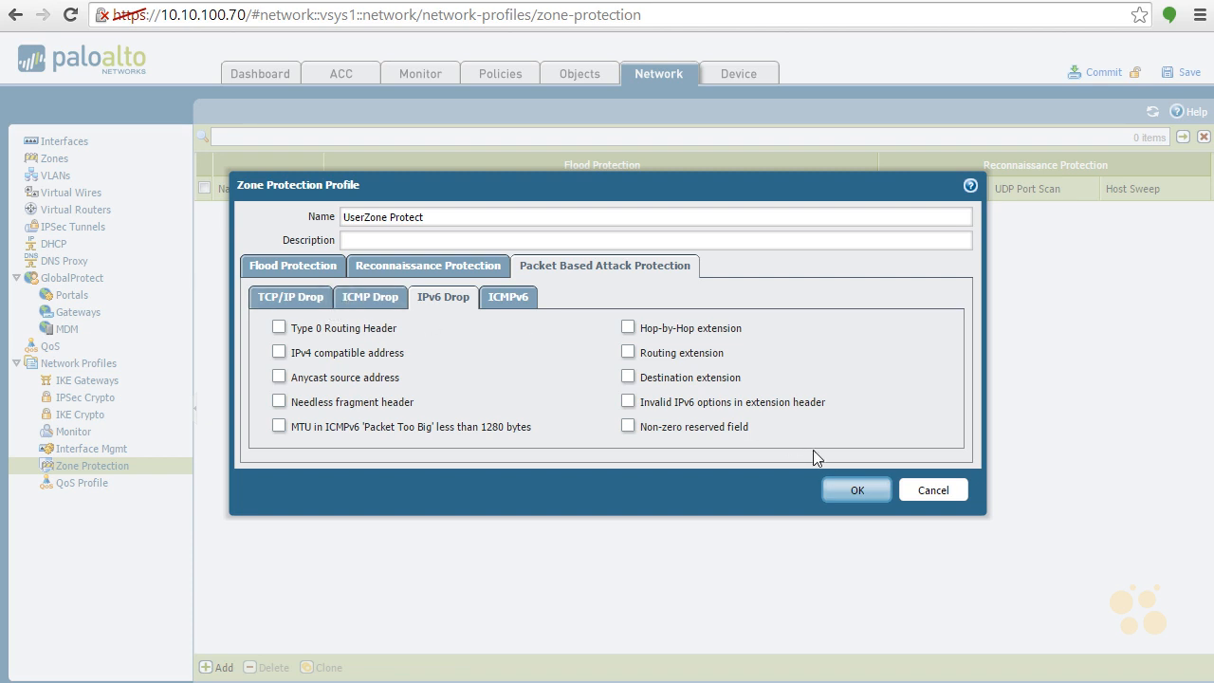
click(851, 491)
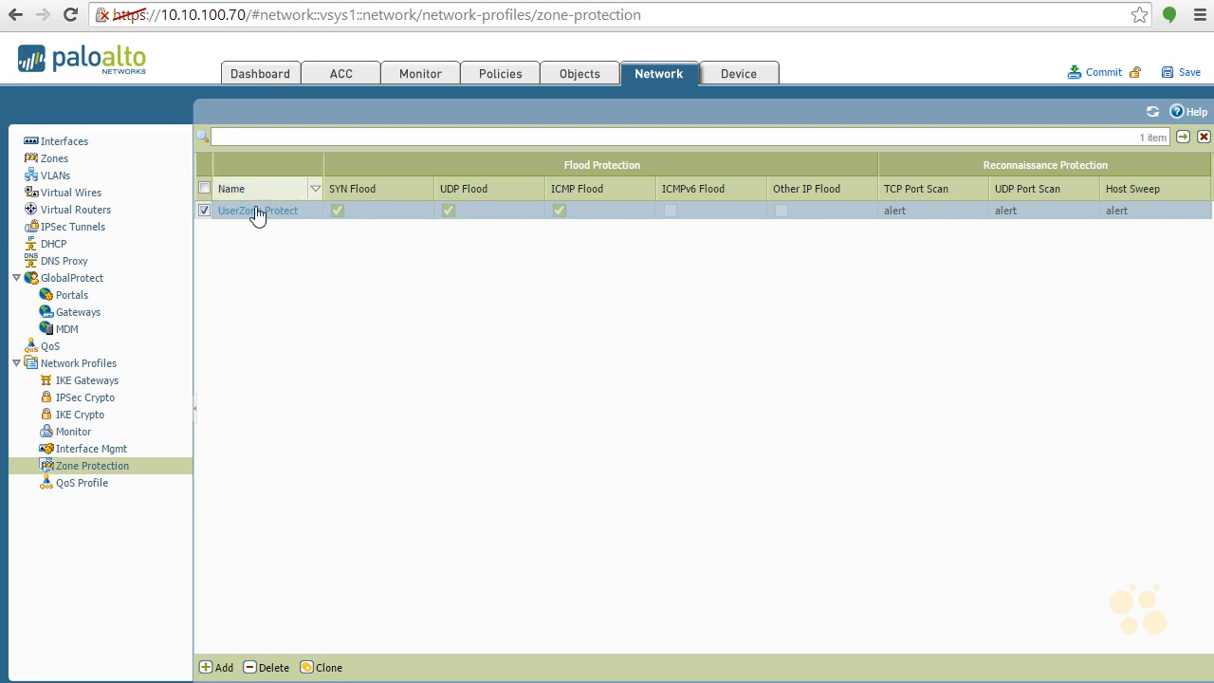
Assign the UserZone Protect zone protection profile to the Clients zone and save the zone
click(54, 165)
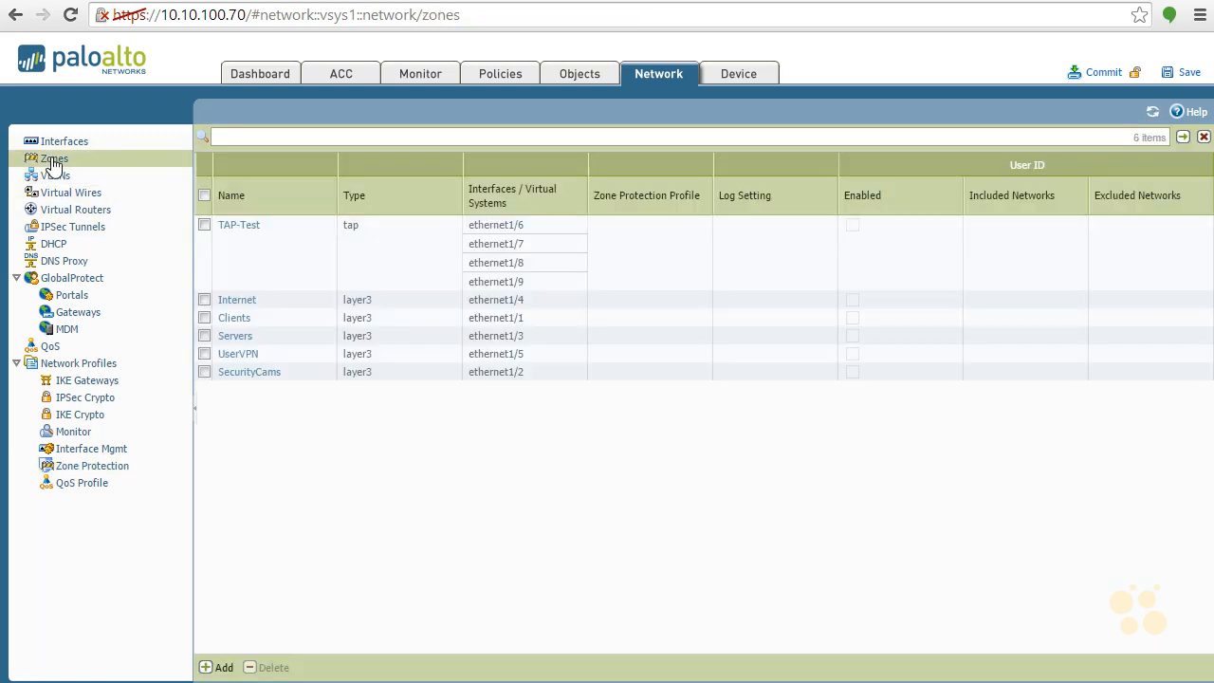
click(238, 320)
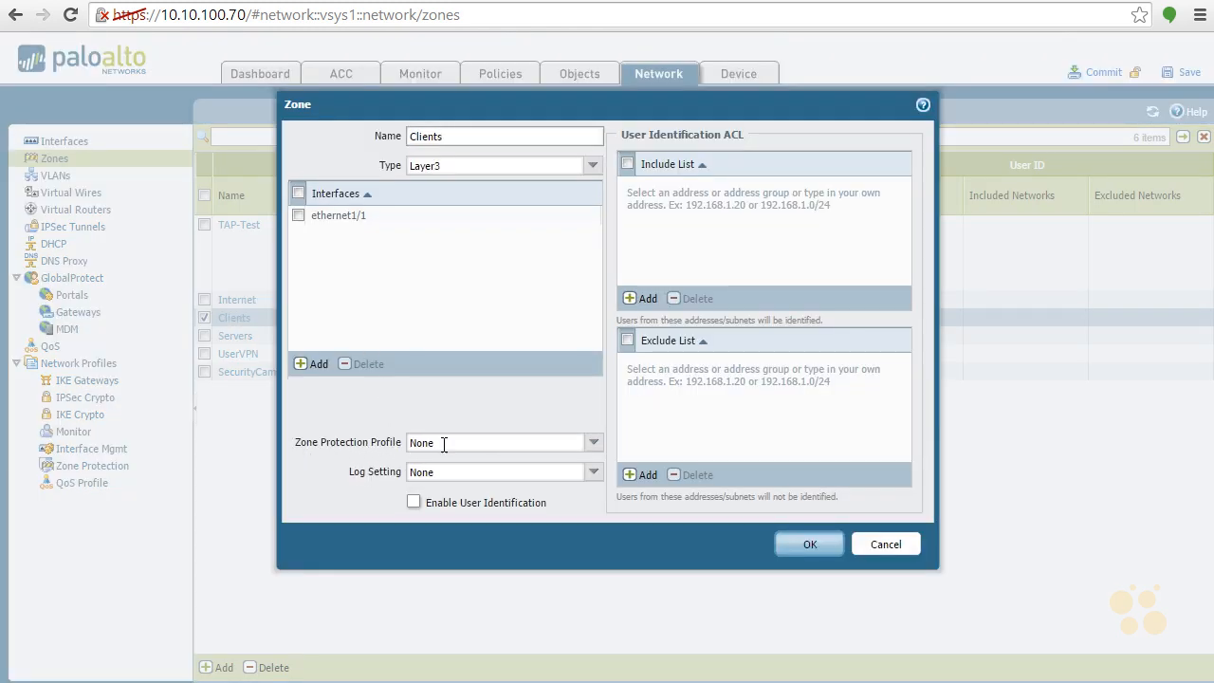
click(593, 443)
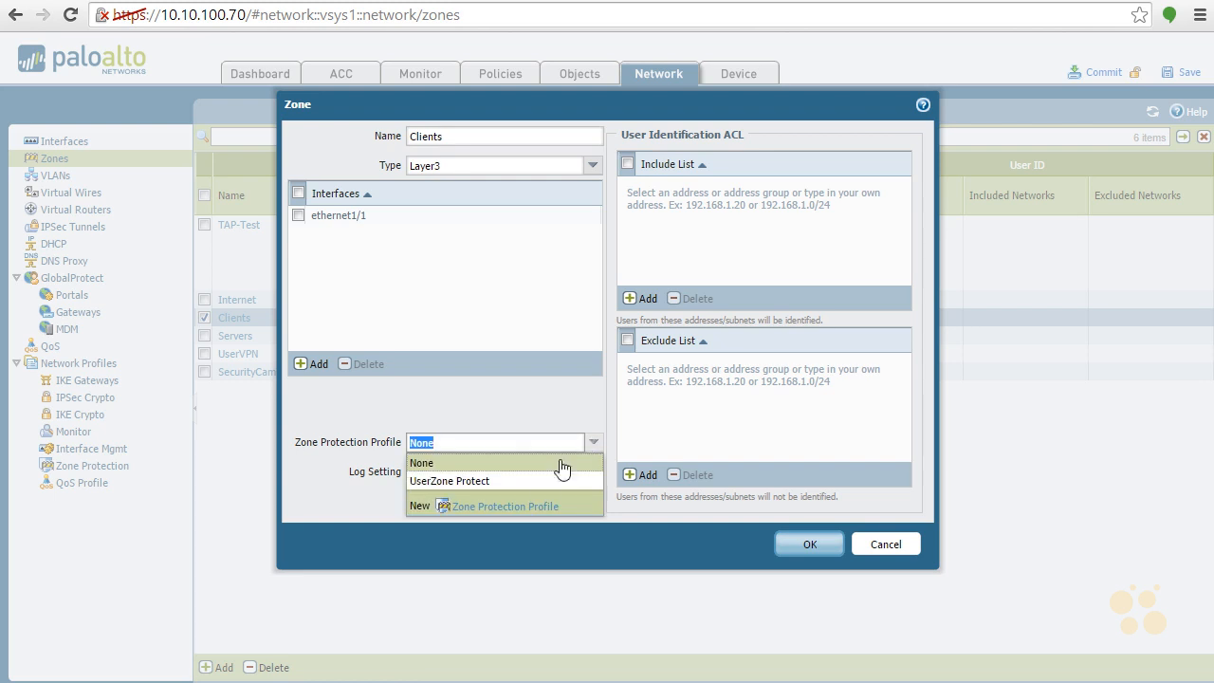
click(488, 482)
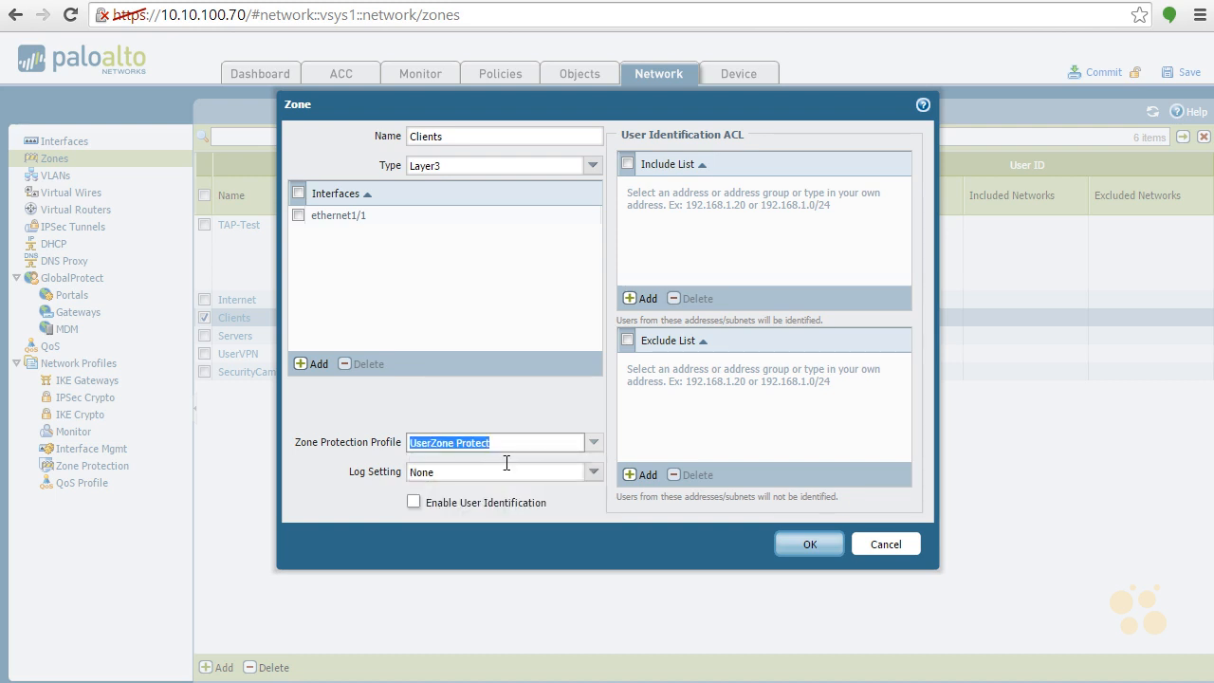
click(539, 406)
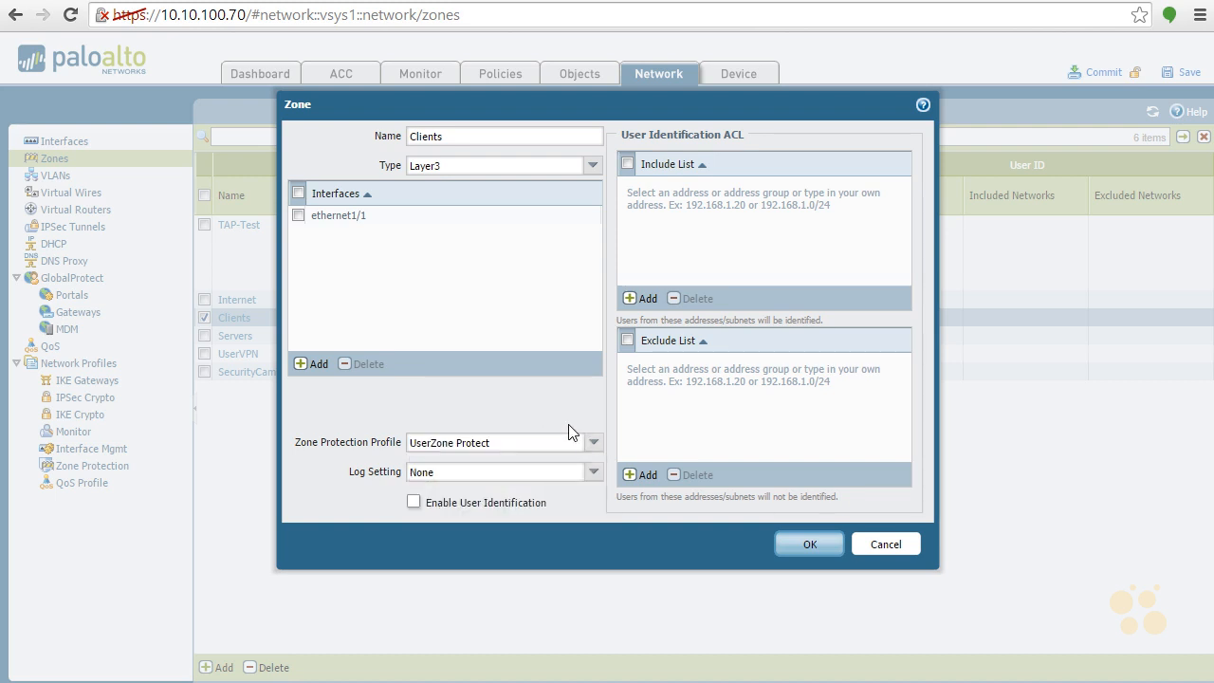
click(810, 545)
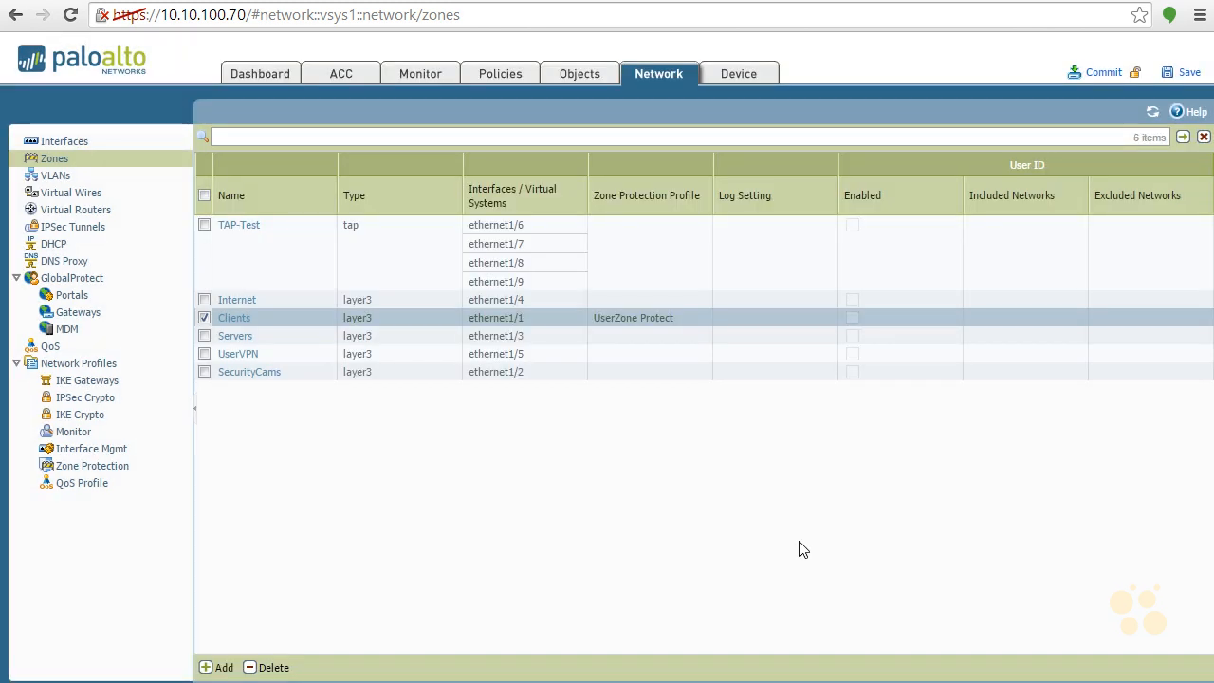